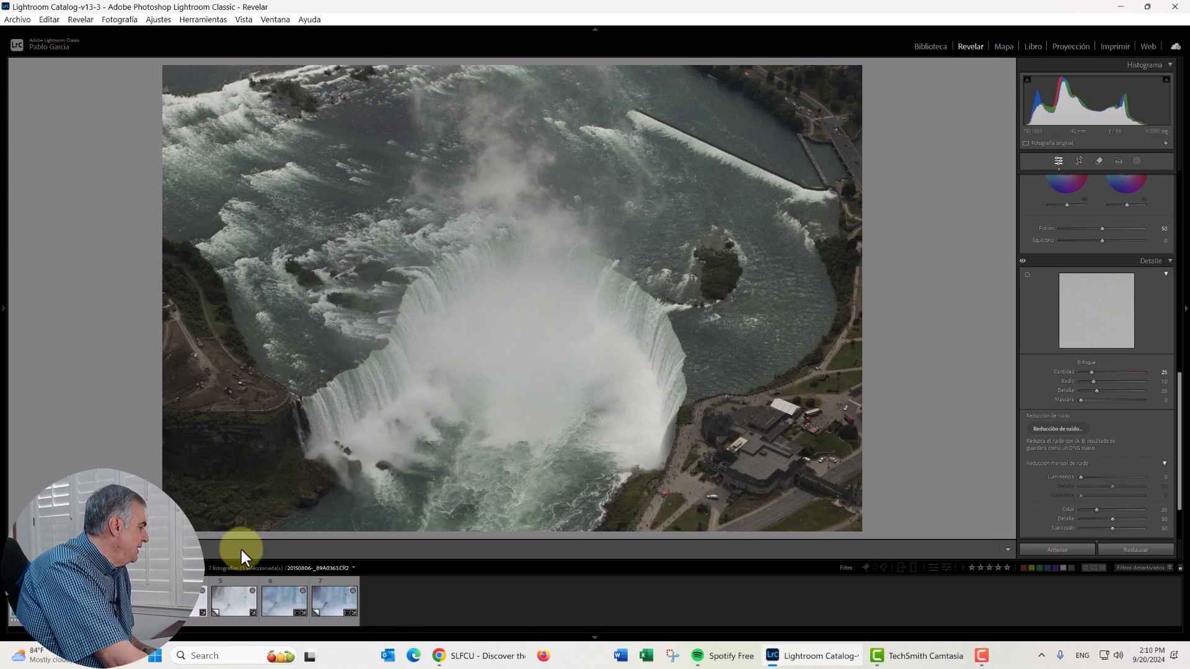
- Inspect the rocks at the waterfall's base in the aerial photo and the tour boat in the 20150806-_89A0436.CR2 photo up close
click(358, 454)
click(355, 452)
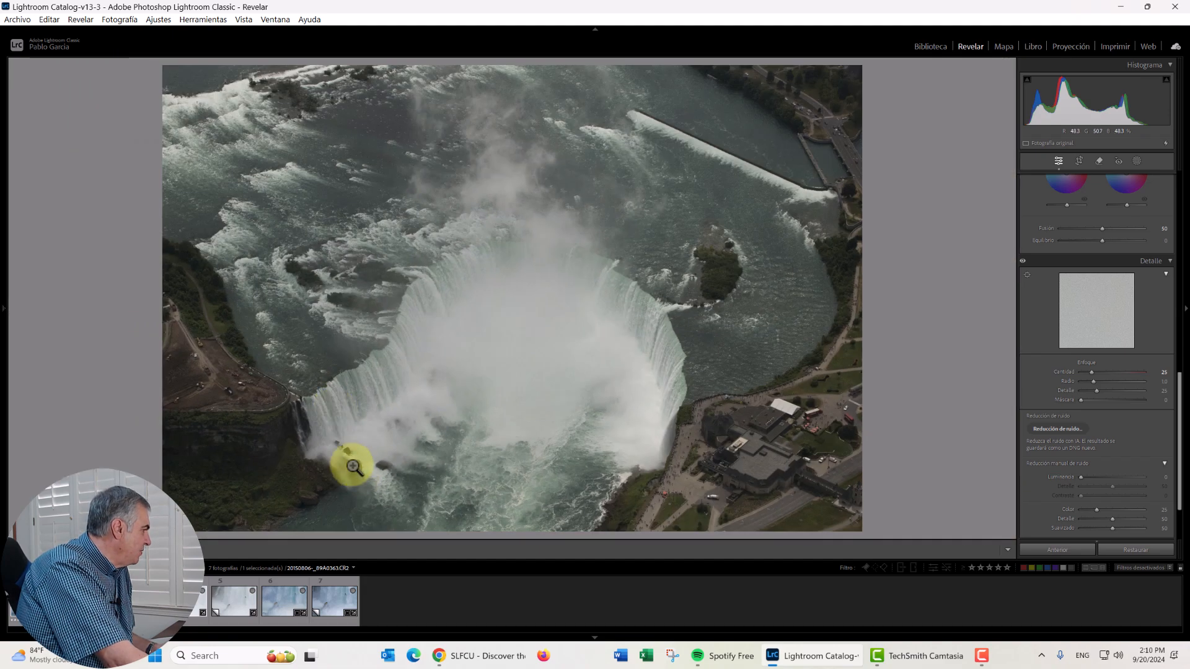
click(354, 466)
drag(353, 461, 383, 340)
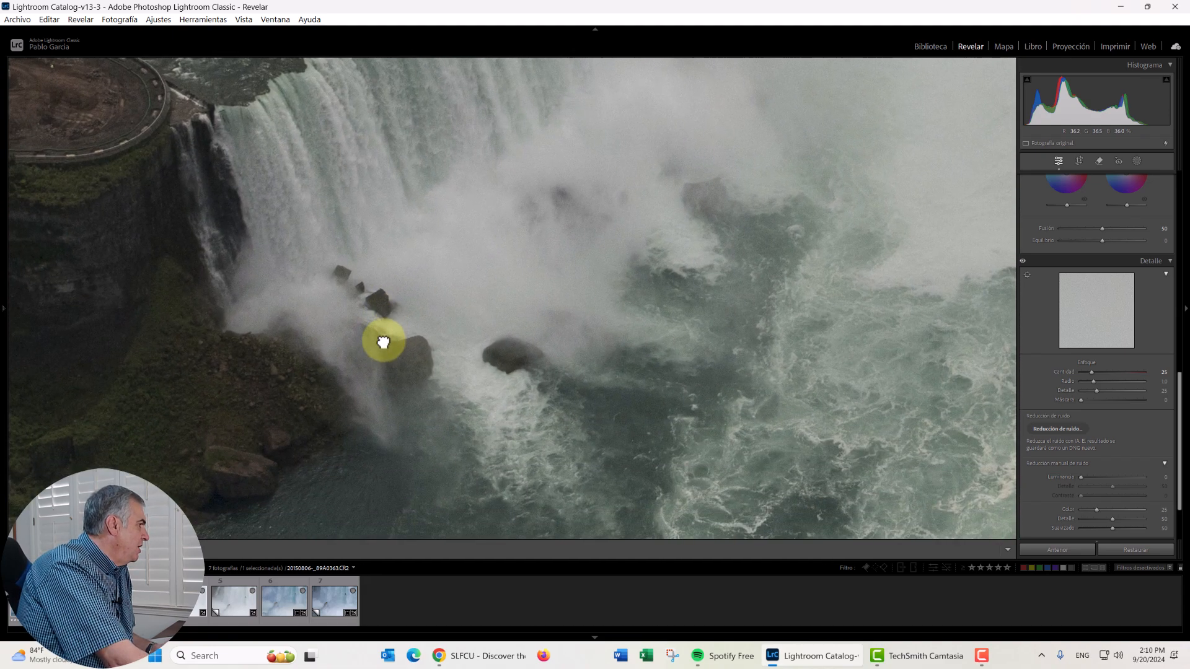
click(381, 341)
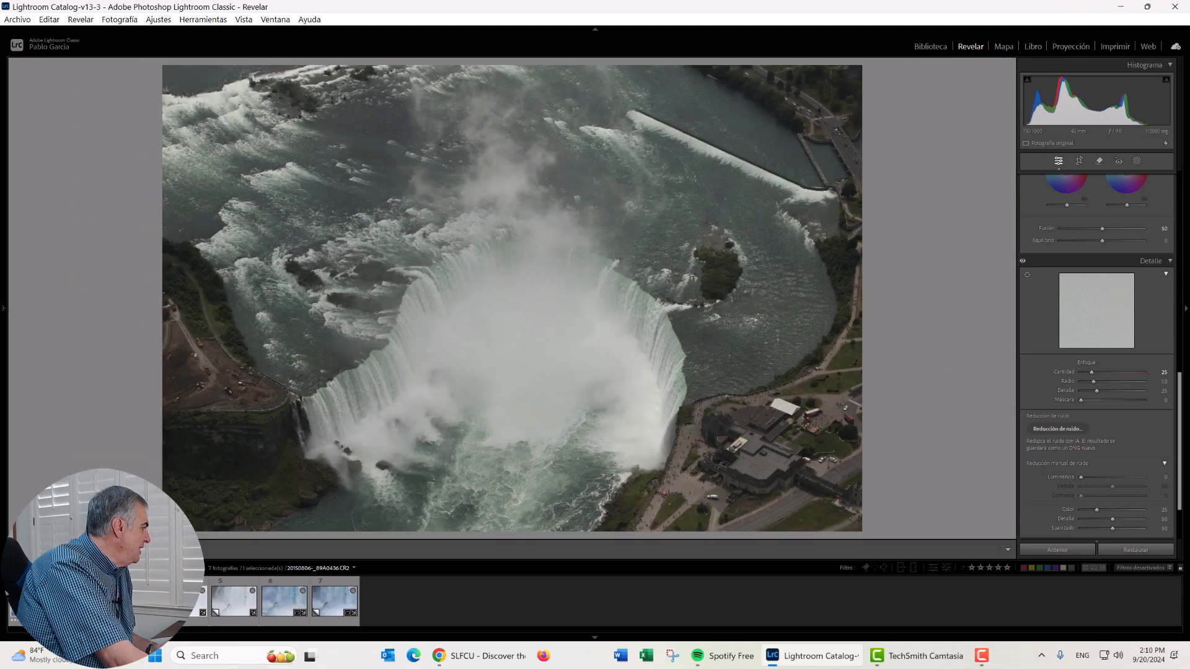
click(84, 601)
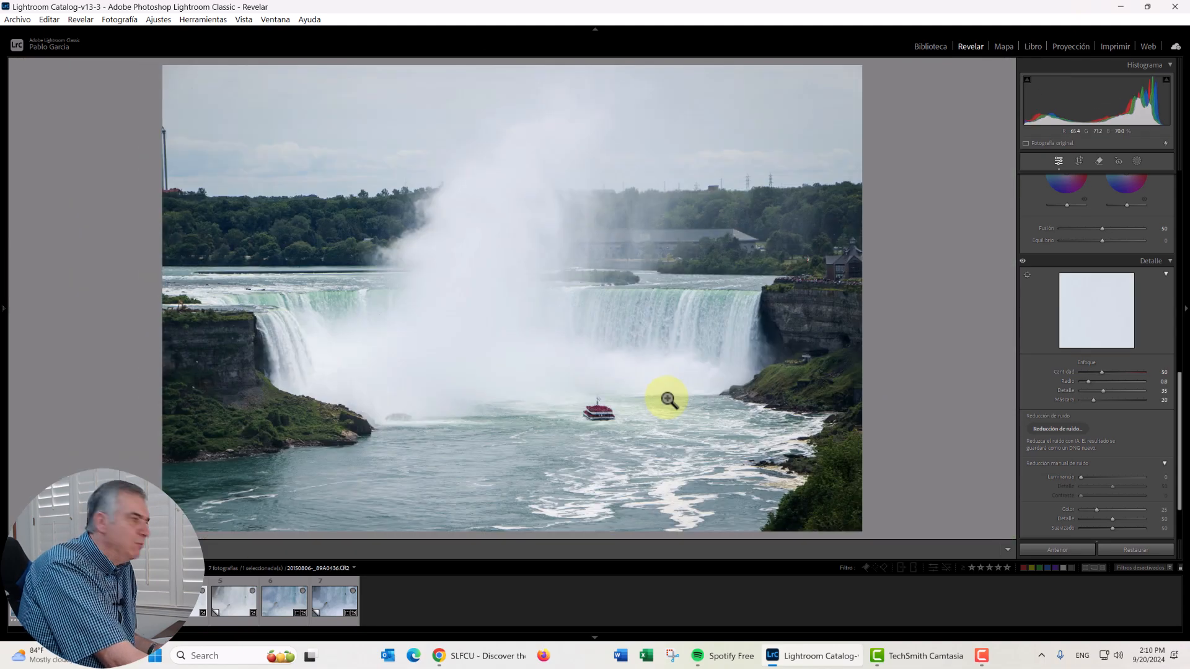
click(605, 415)
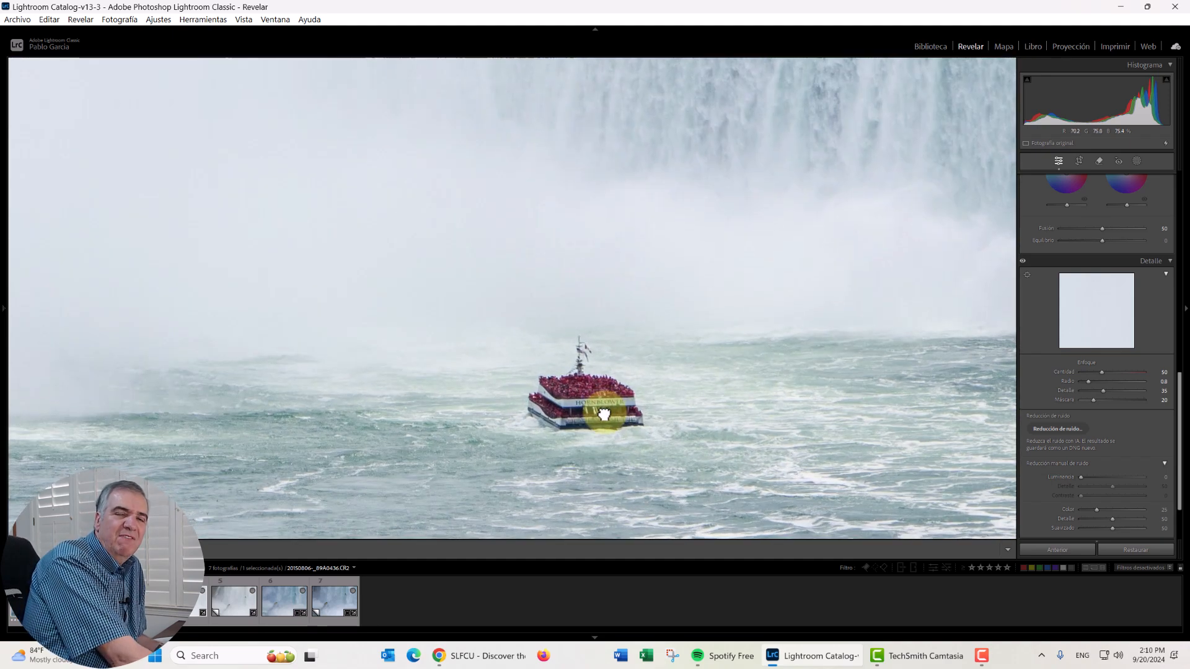
click(603, 413)
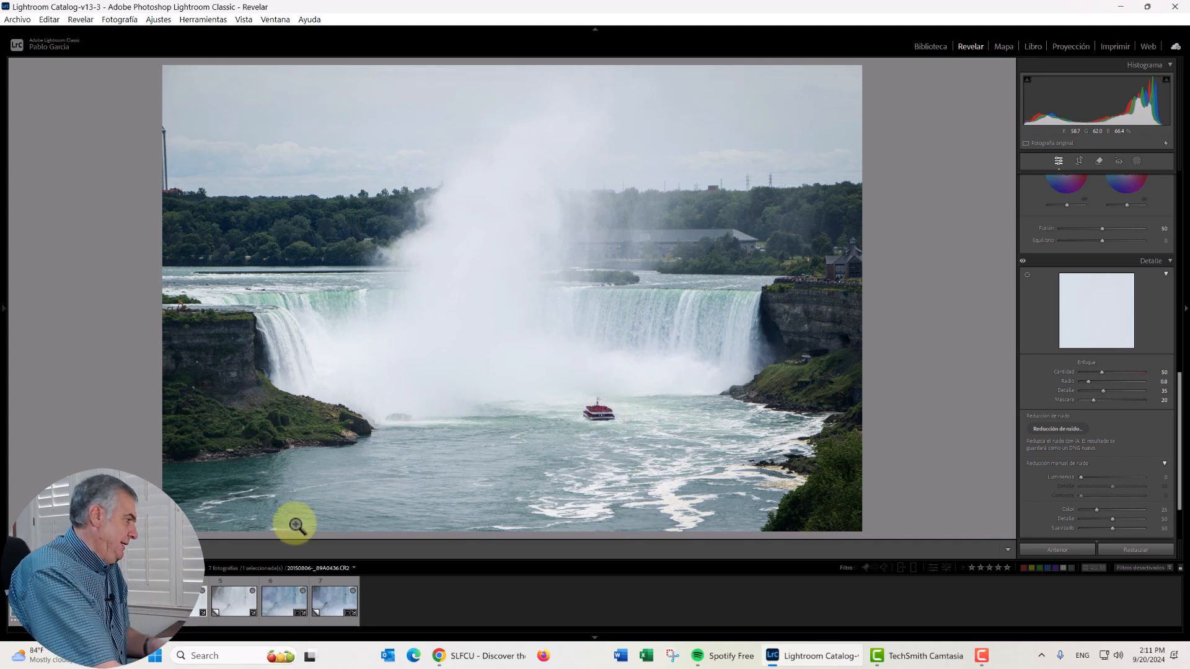
- Compare the noise around the misty rock in 20150806-_89A0408.CR2 Copy 2 and the 20150806-_89A0408.dng Copy 1 at close zoom
click(225, 597)
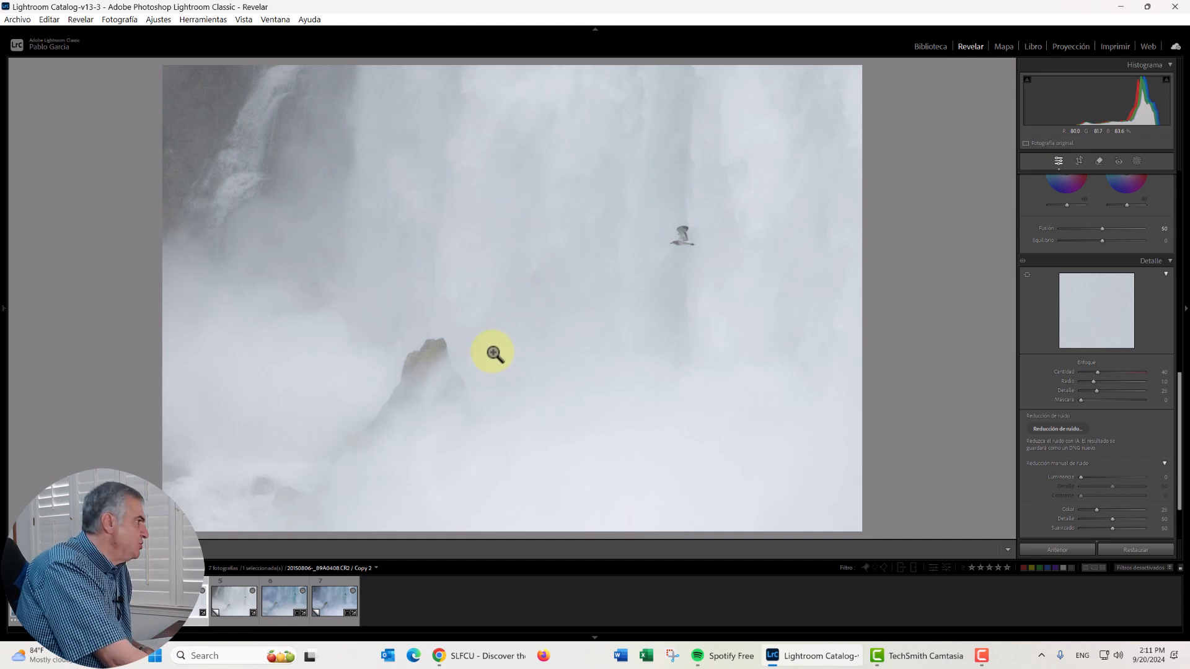
click(404, 202)
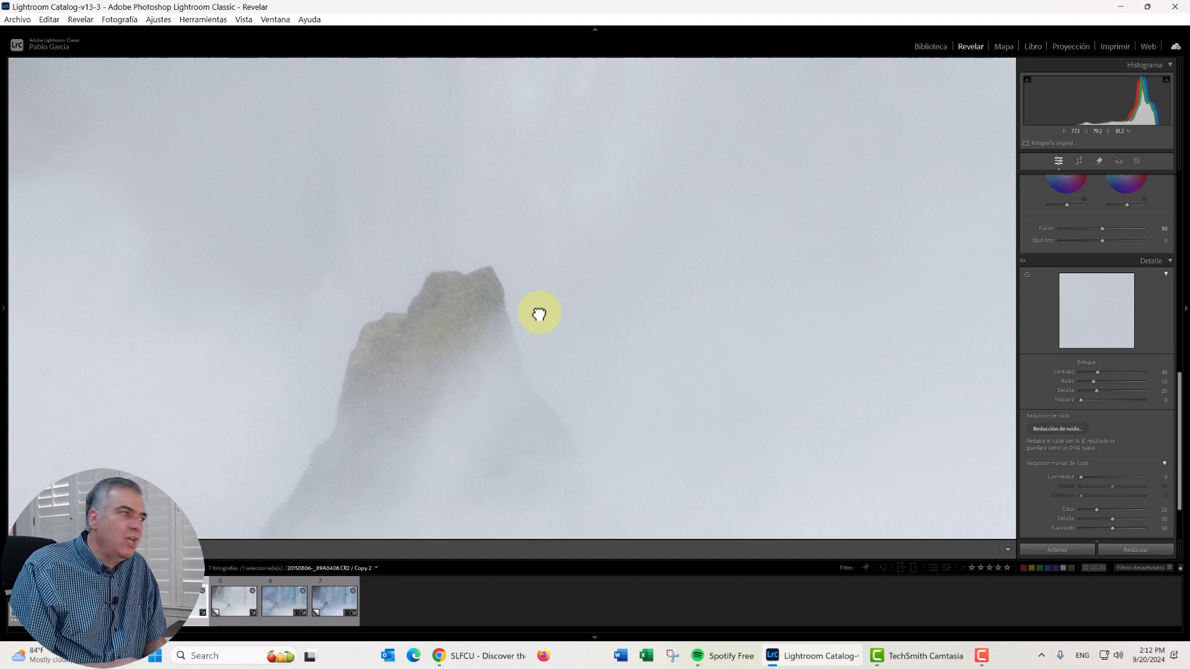
click(640, 285)
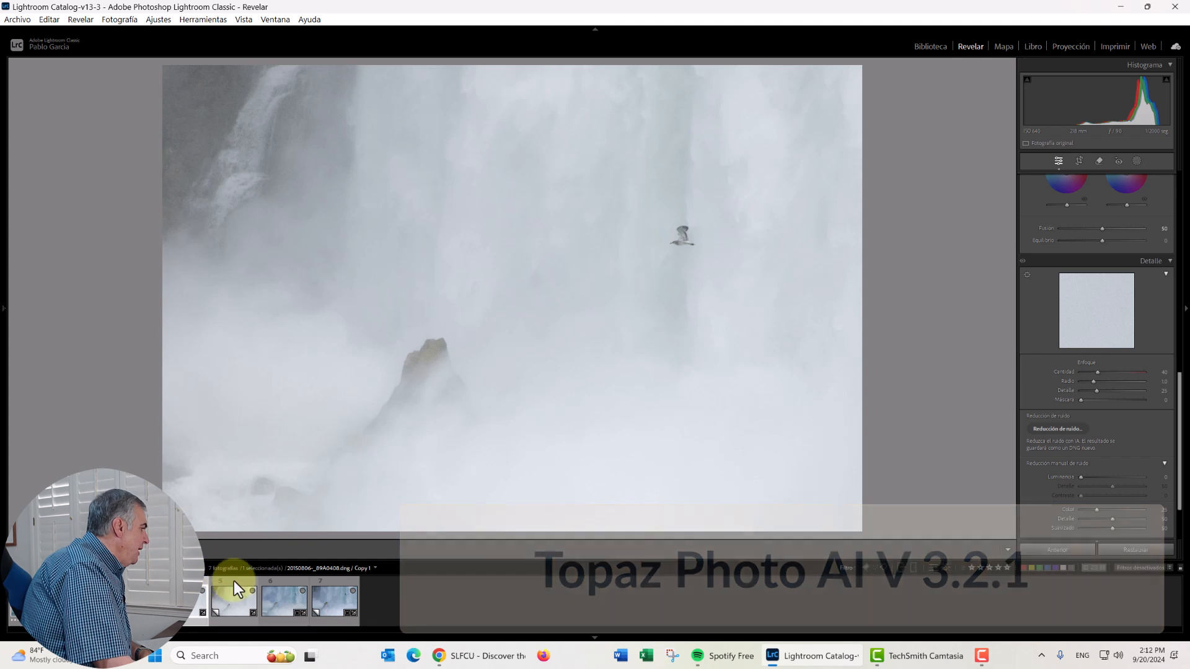
click(233, 583)
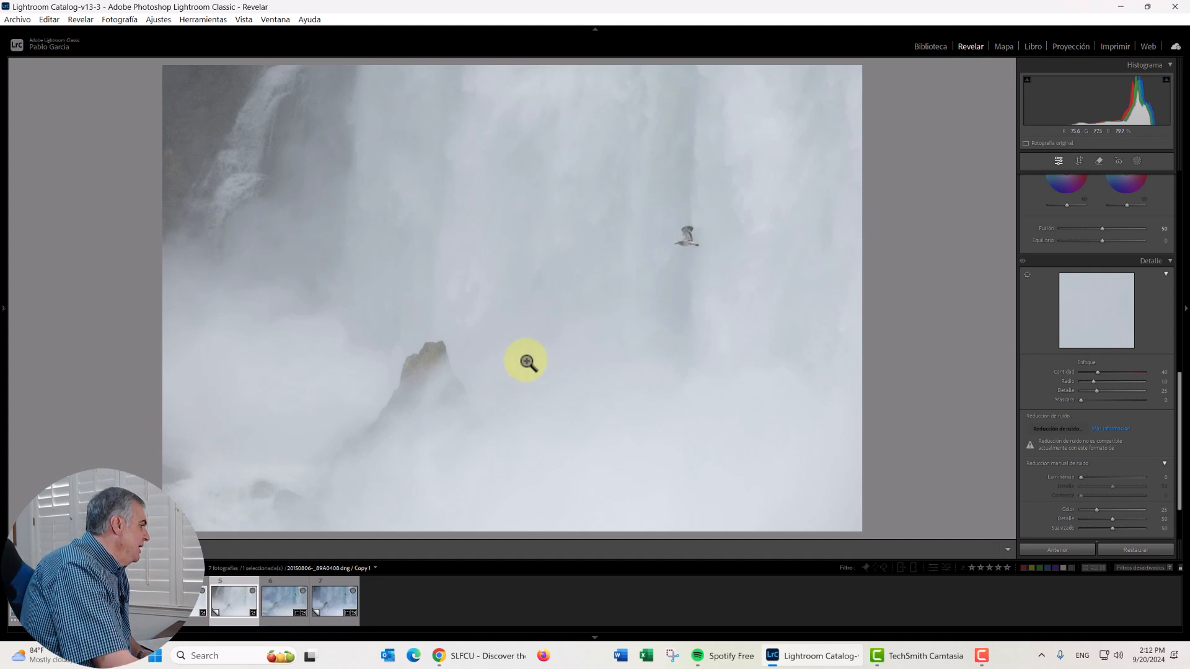
click(552, 335)
drag(422, 384, 621, 421)
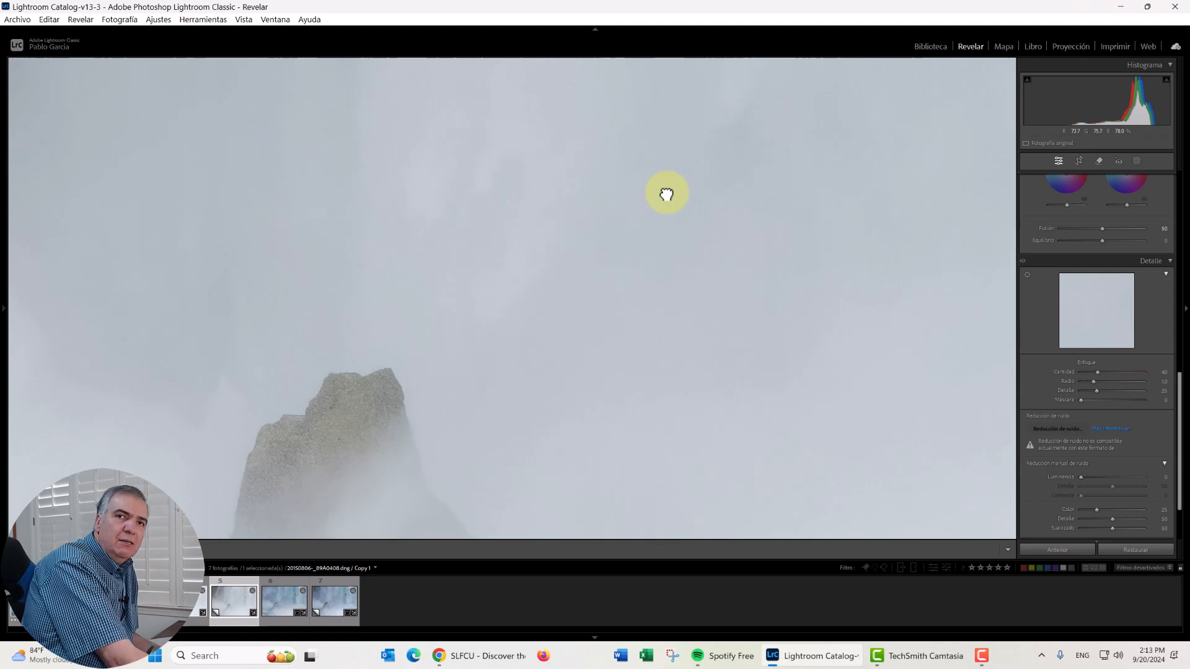
click(395, 429)
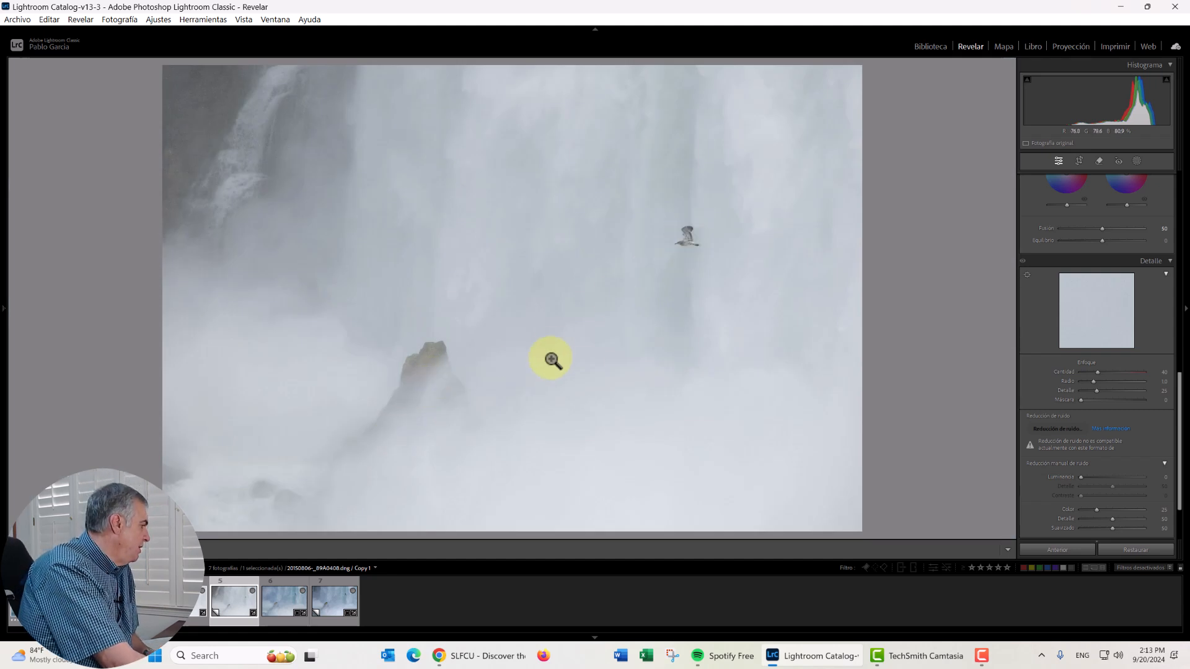
- Compare the finished blue-toned 20150806-_89A0408.dng with its unedited Copy 1
click(287, 588)
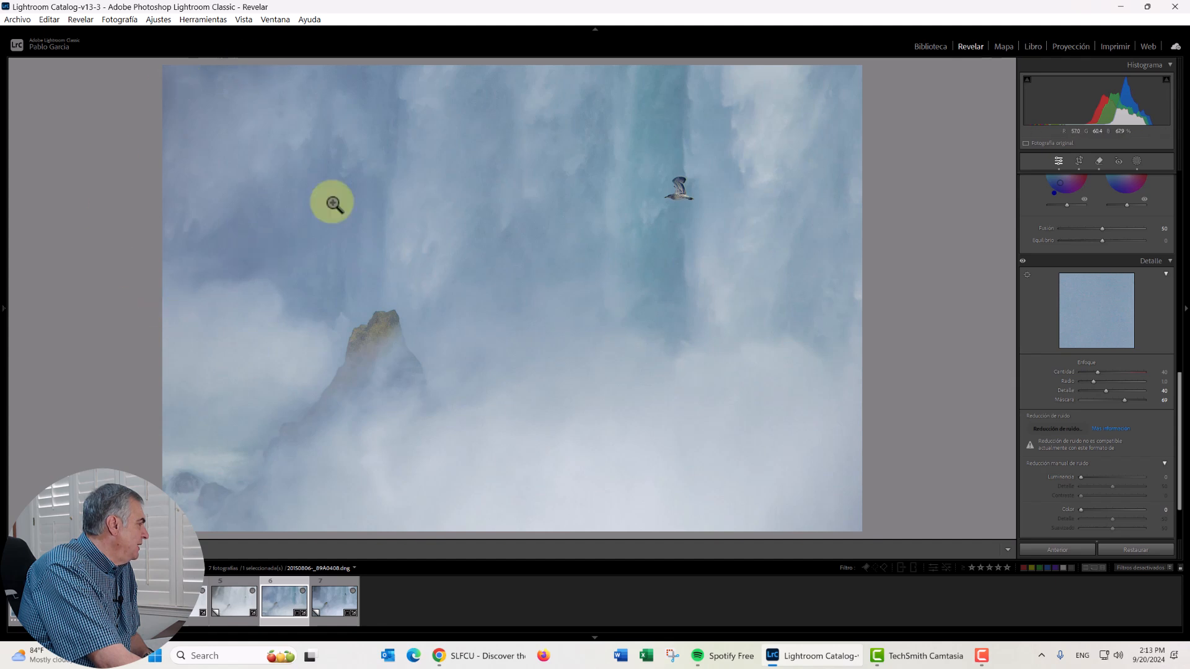
click(229, 586)
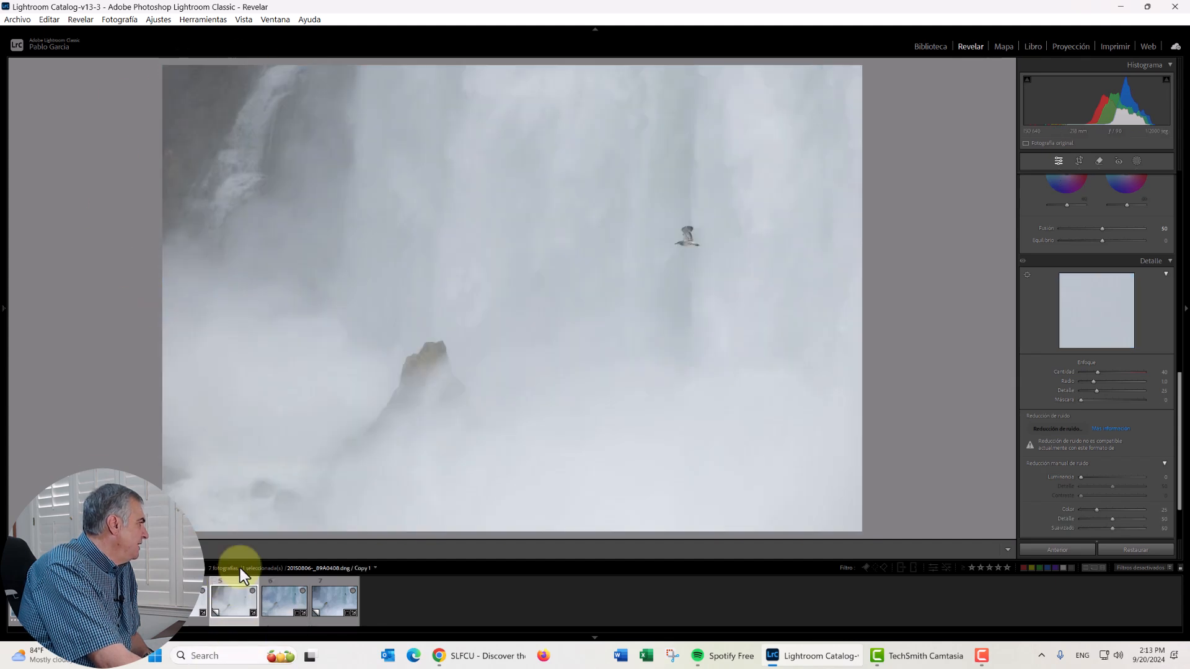
click(289, 582)
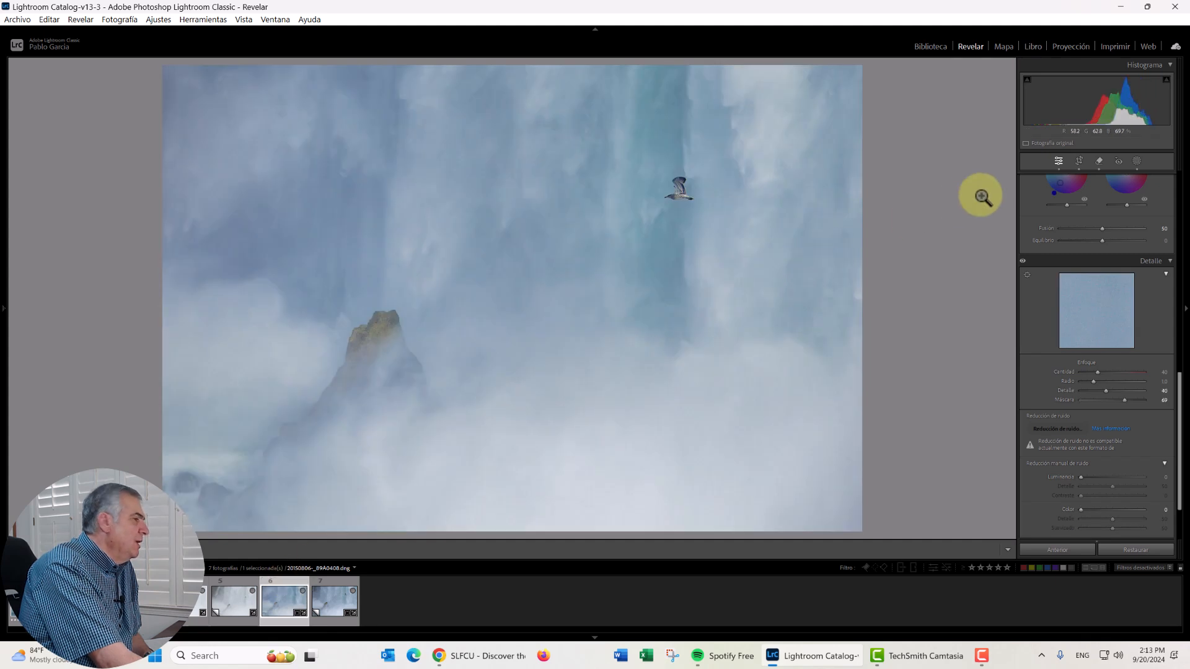
- Open 20150806-_89A0408.dng Copy 2 and turn on its Basic adjustments, comparing the photo with and without them
key(Right)
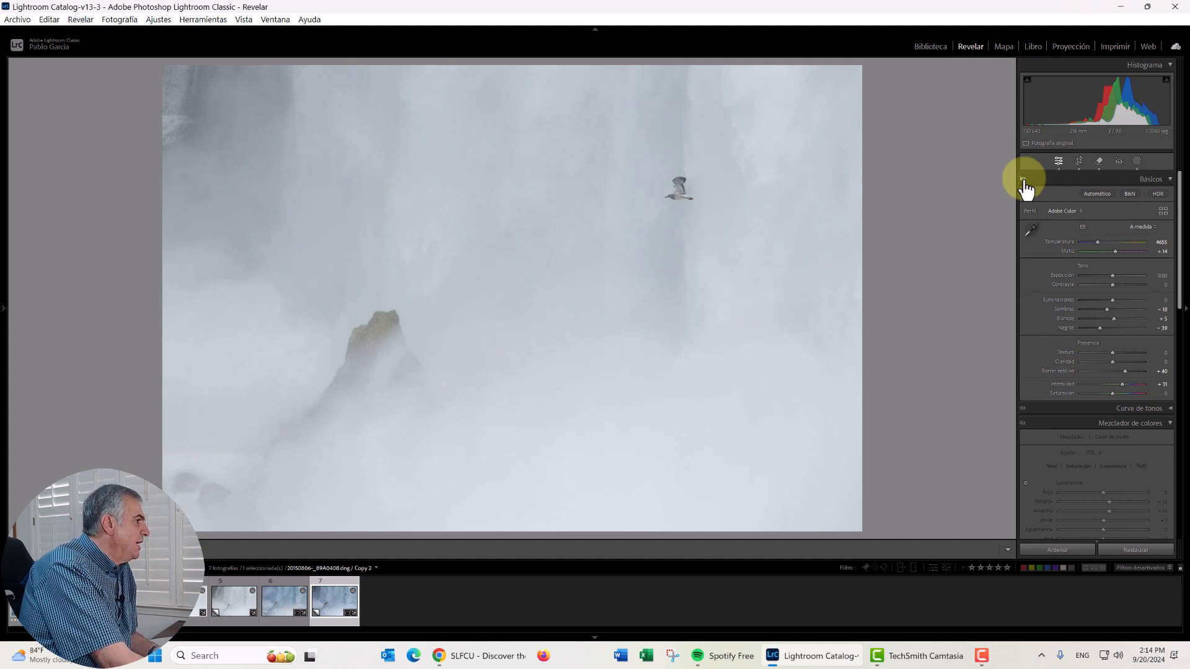
click(1023, 181)
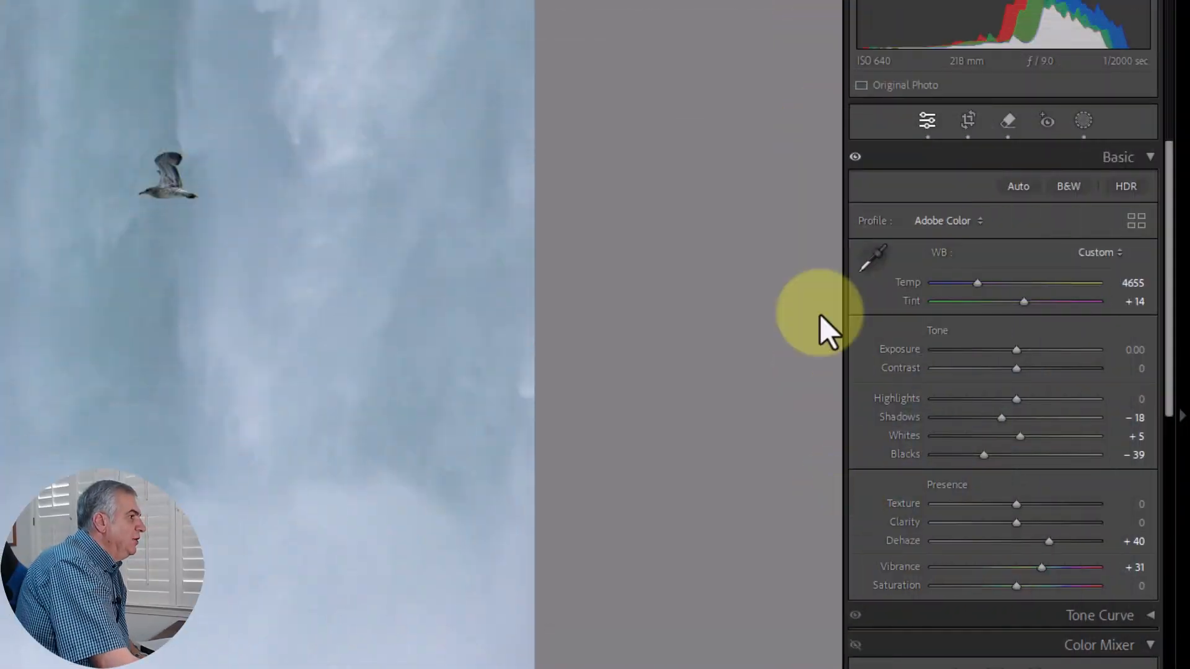
click(855, 157)
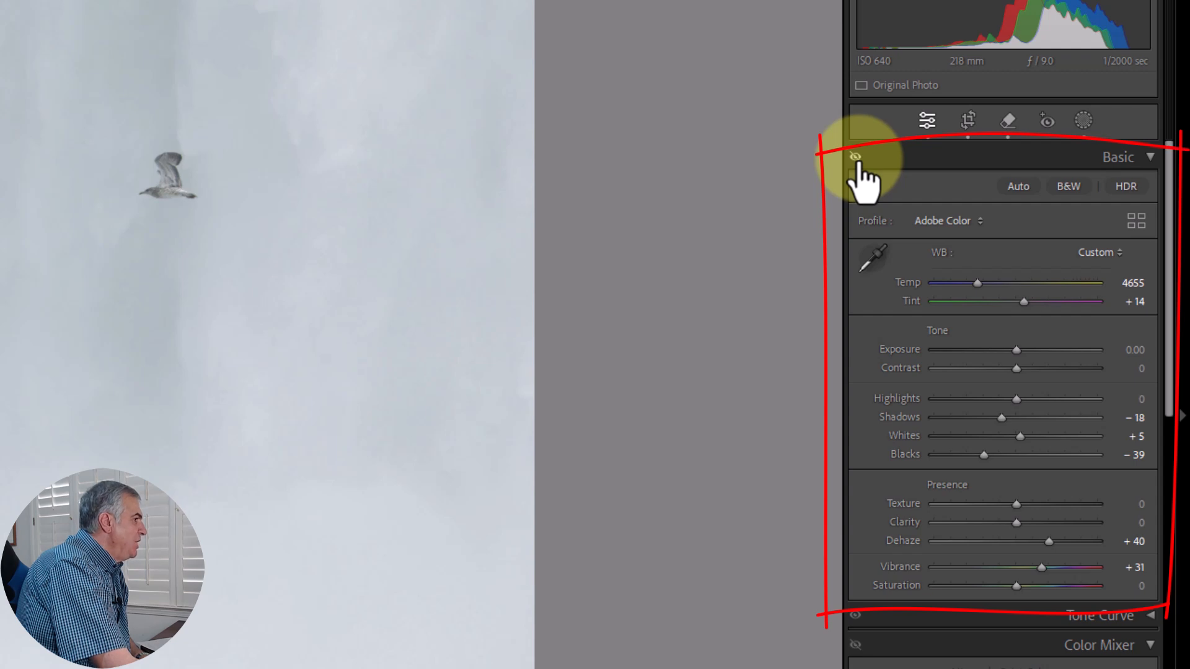
click(855, 157)
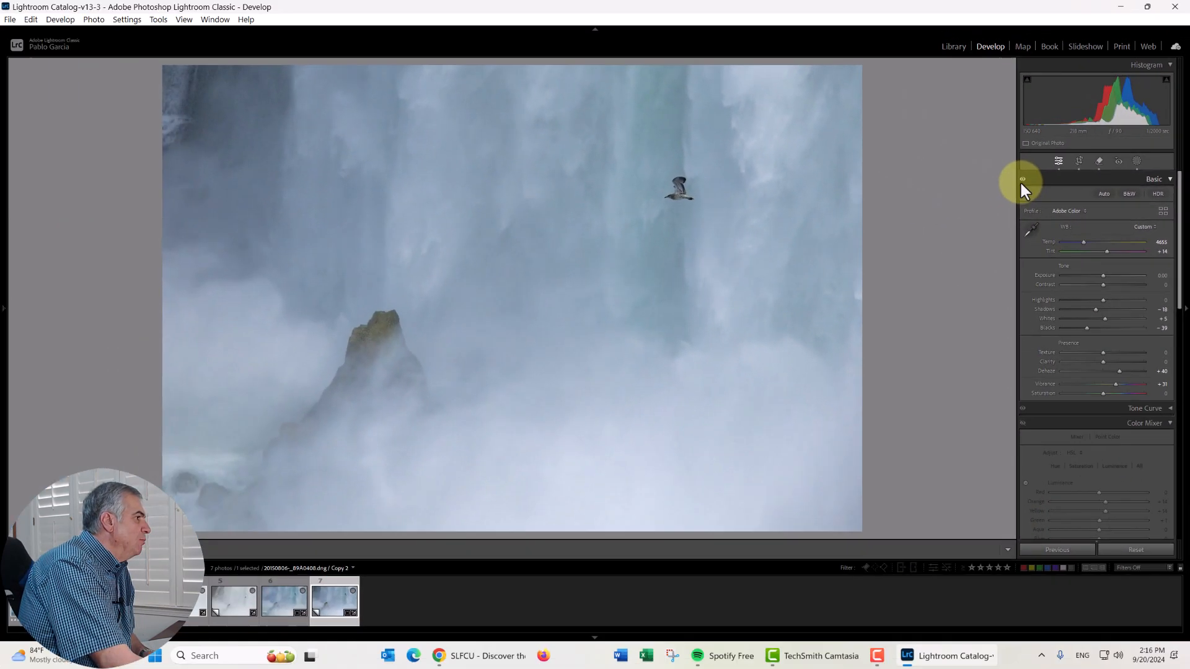
click(949, 169)
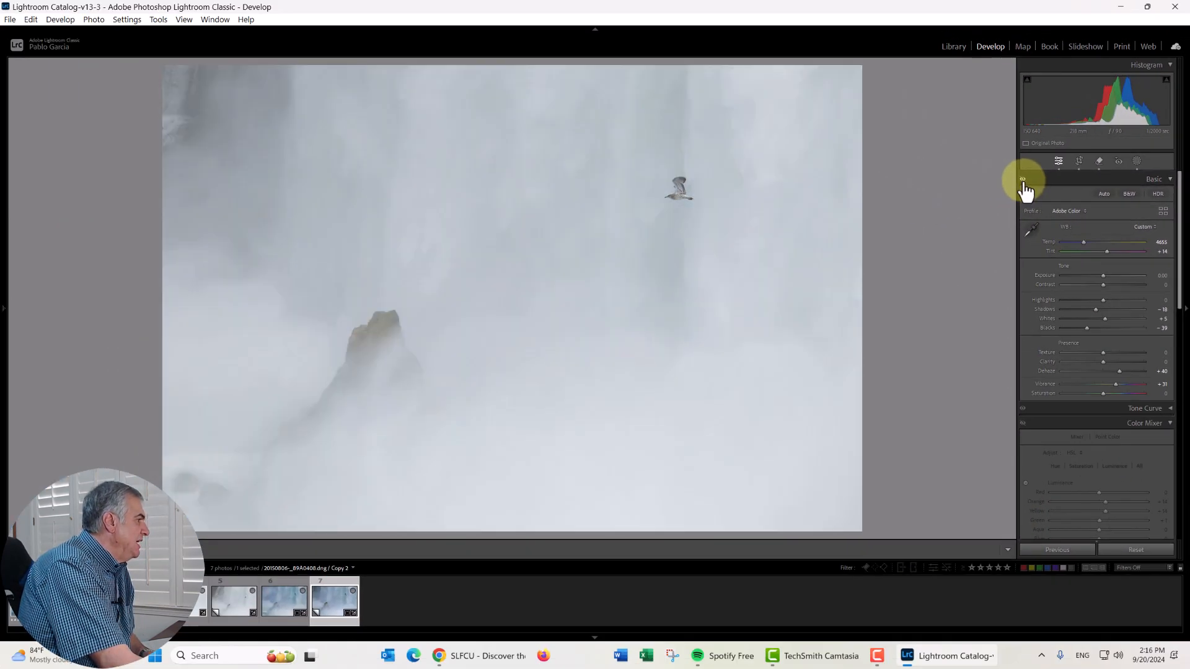
click(1023, 180)
click(1023, 180)
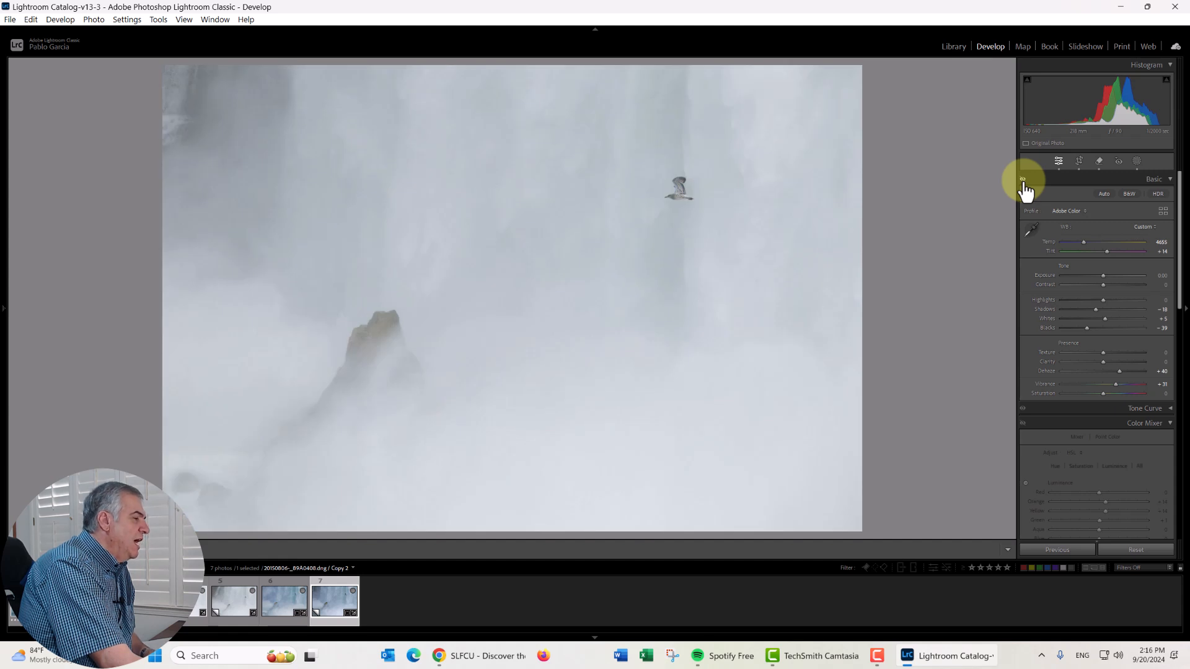
click(1023, 180)
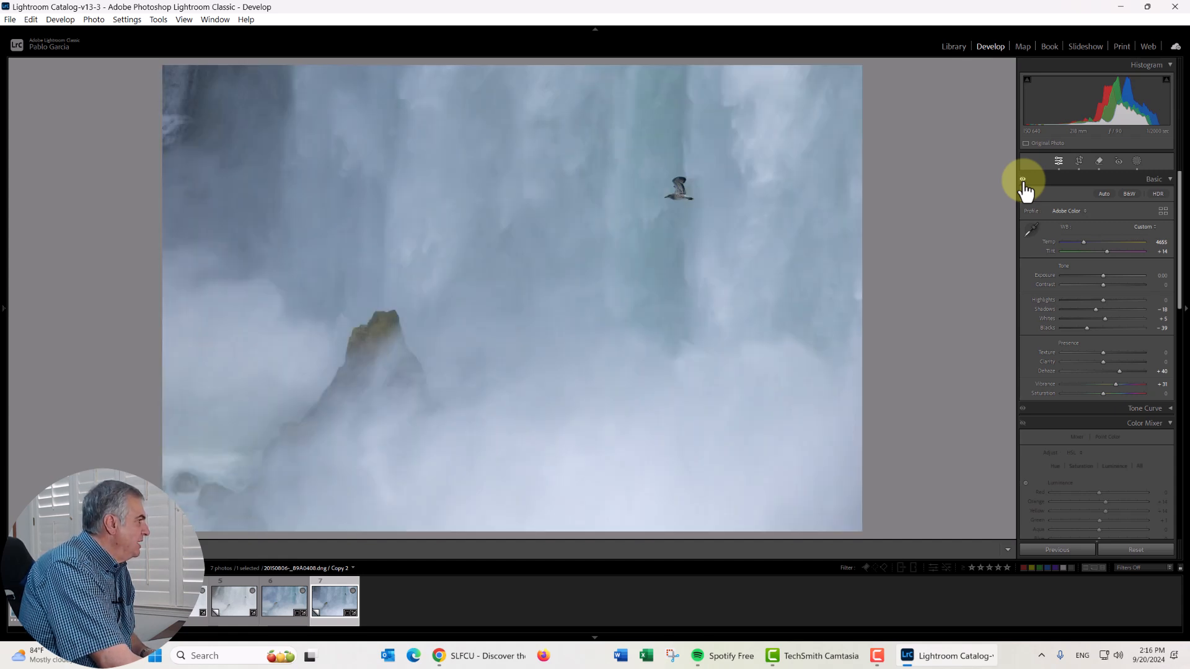
click(1023, 180)
click(1023, 180)
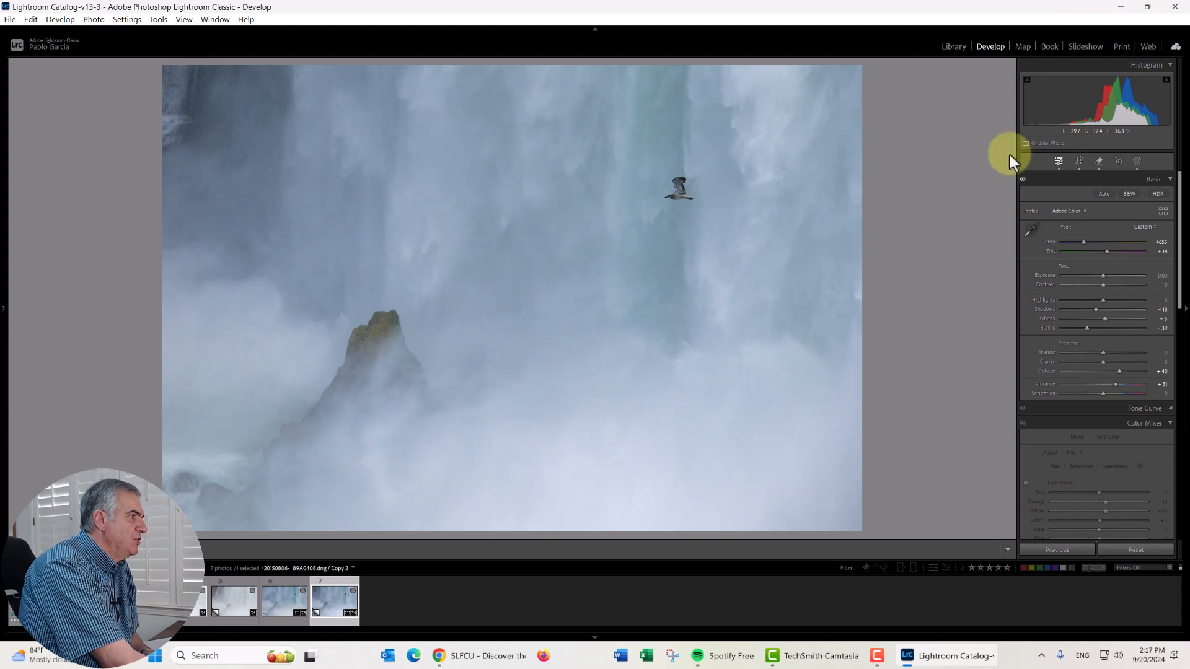
- Turn on the Remove corrections, comparing the dark upper-left corner of the photo with and without them
click(1099, 161)
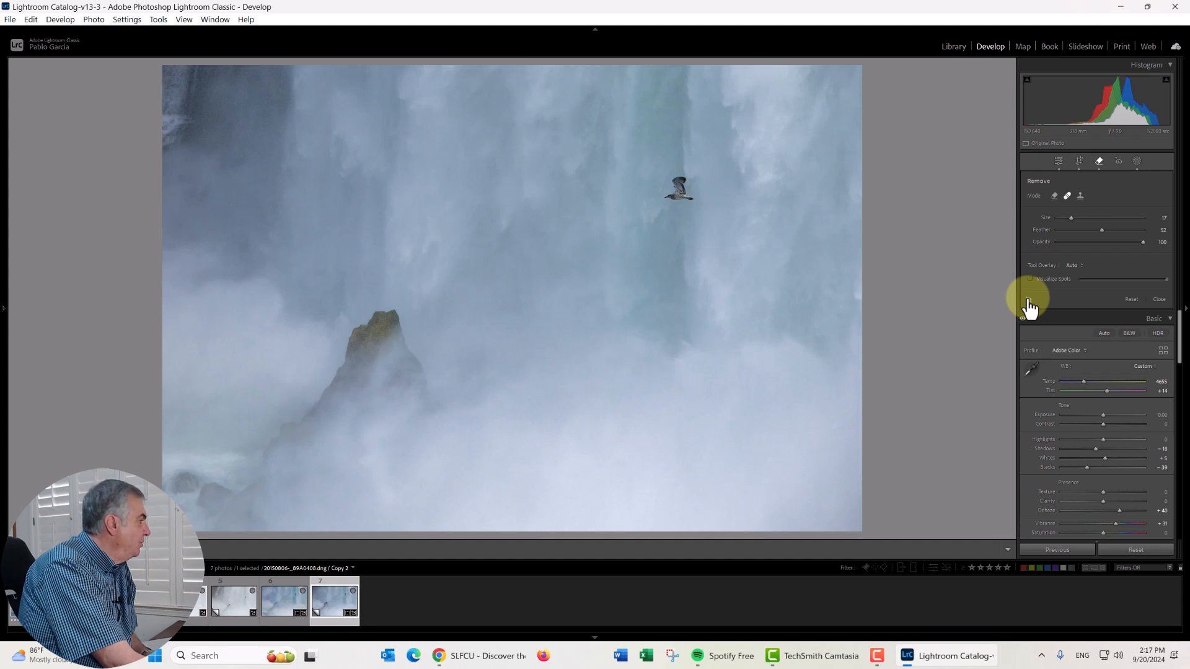
click(1027, 299)
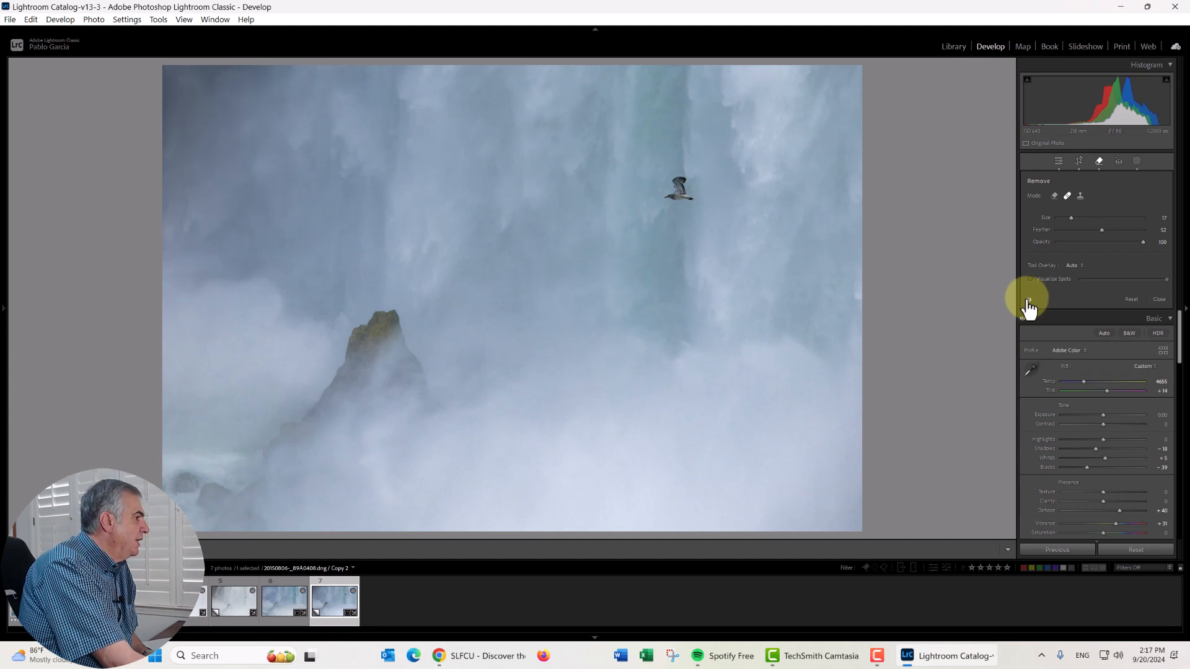
click(1027, 300)
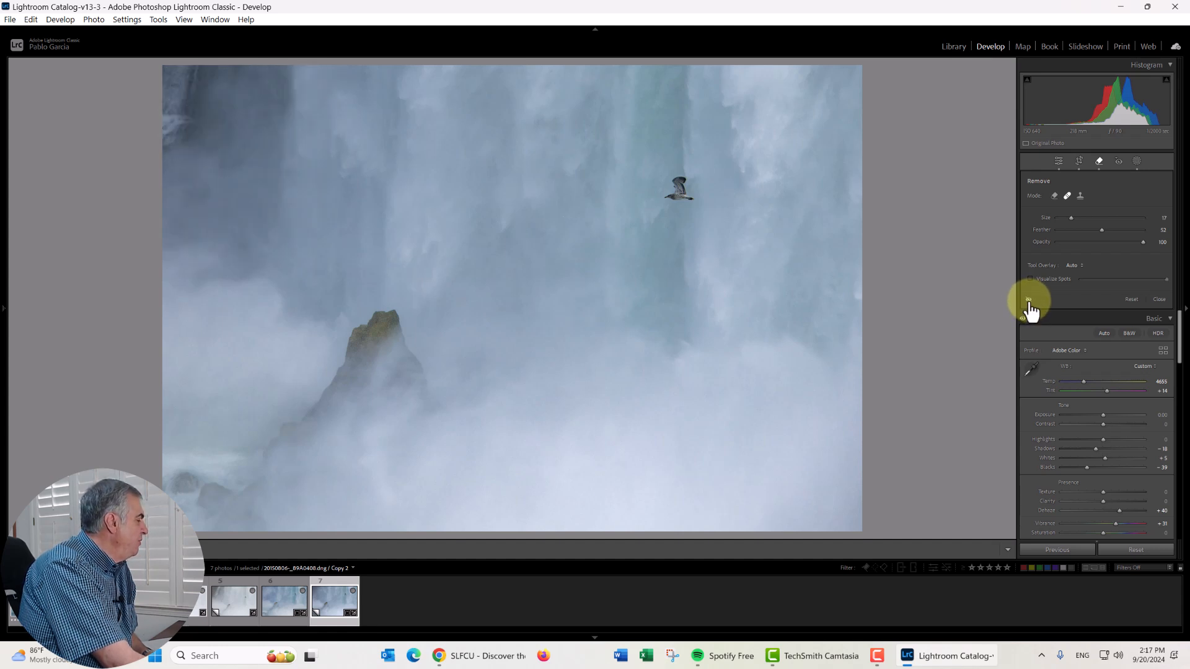
click(1028, 301)
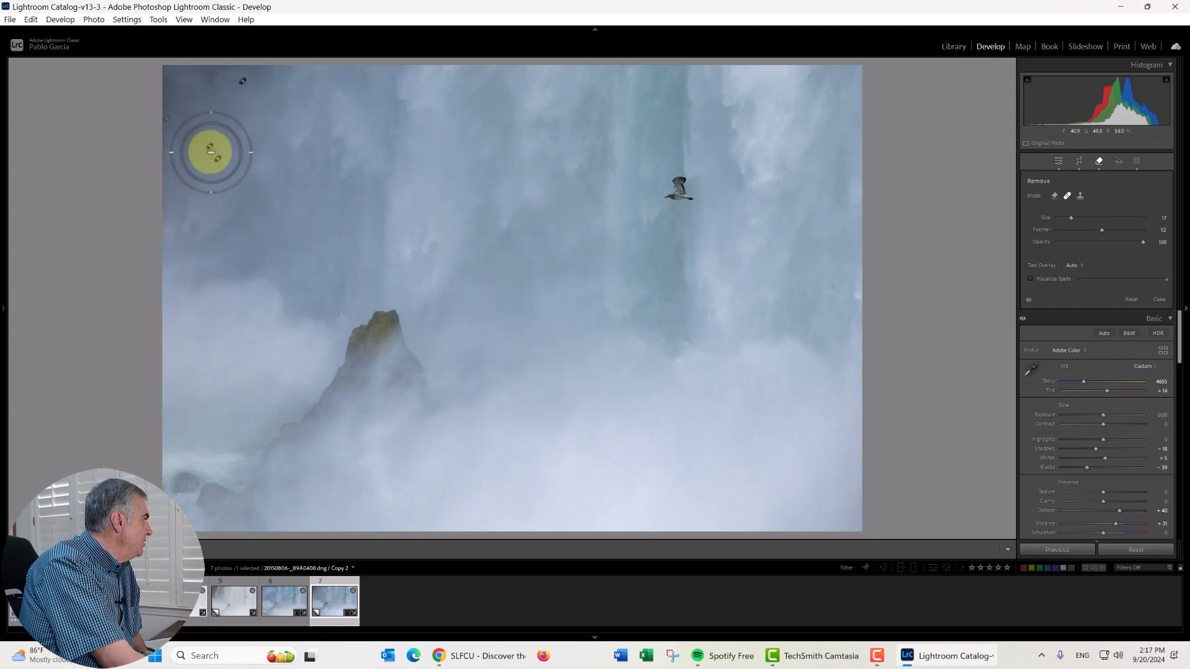
drag(228, 98, 266, 90)
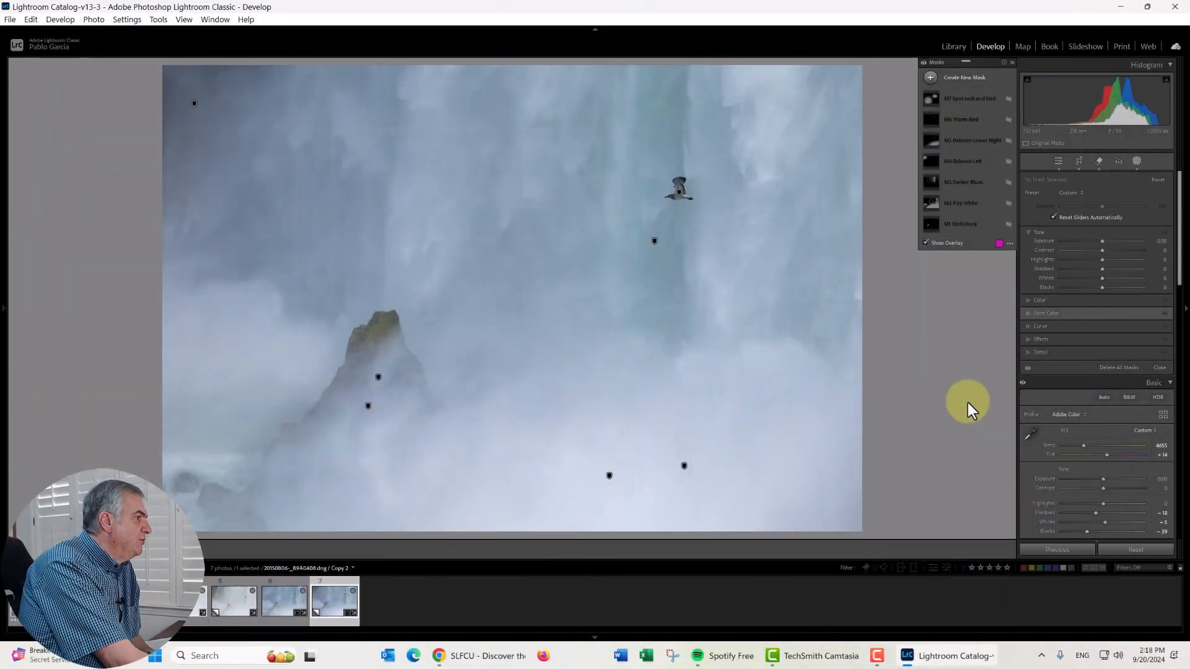
- Turn on the M1 bird-and-rock mask and the M2 Pop White mask, checking Pop White's overlay and its before-and-after effect
click(1007, 225)
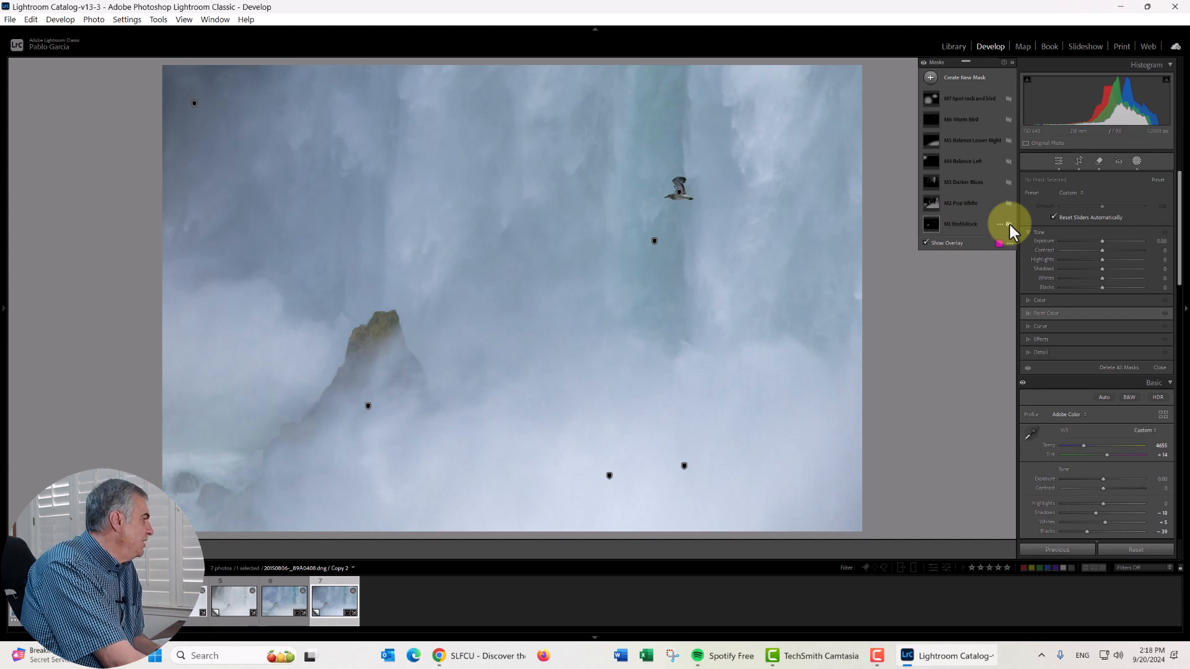
click(1010, 225)
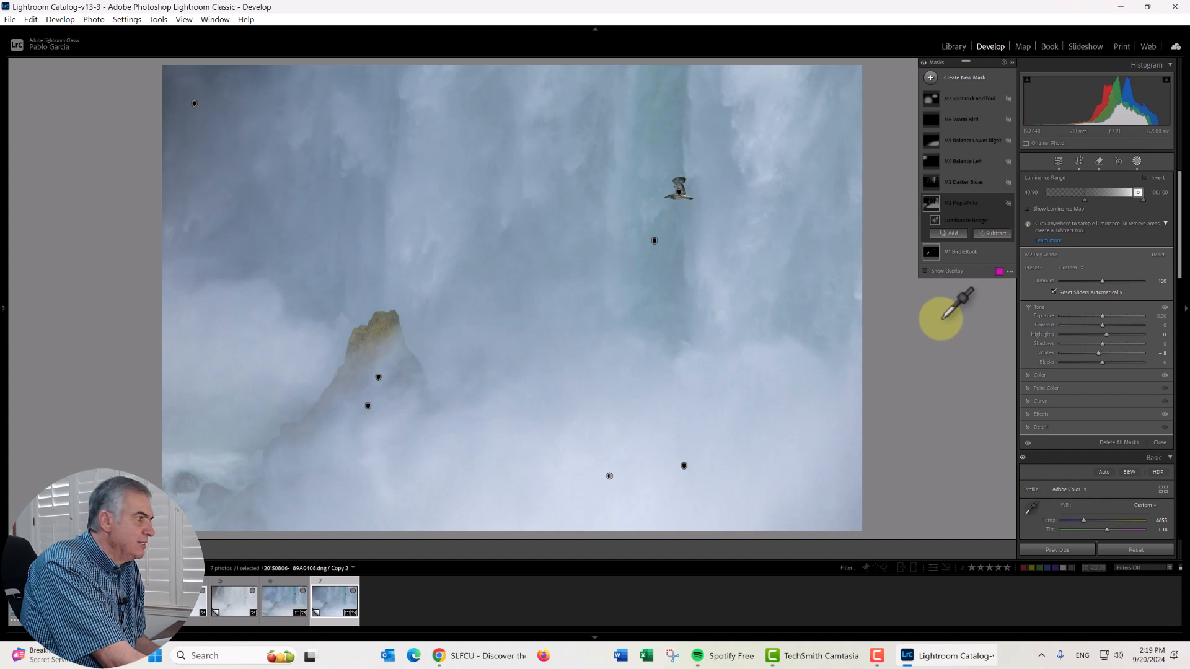
click(1009, 203)
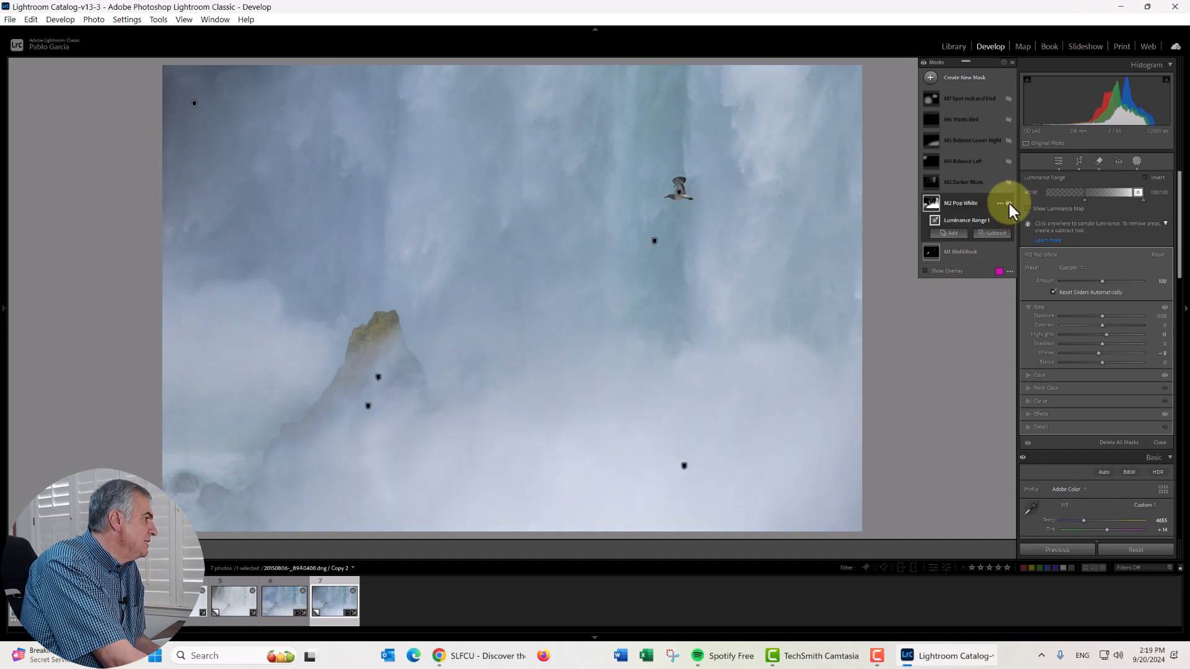
key(o)
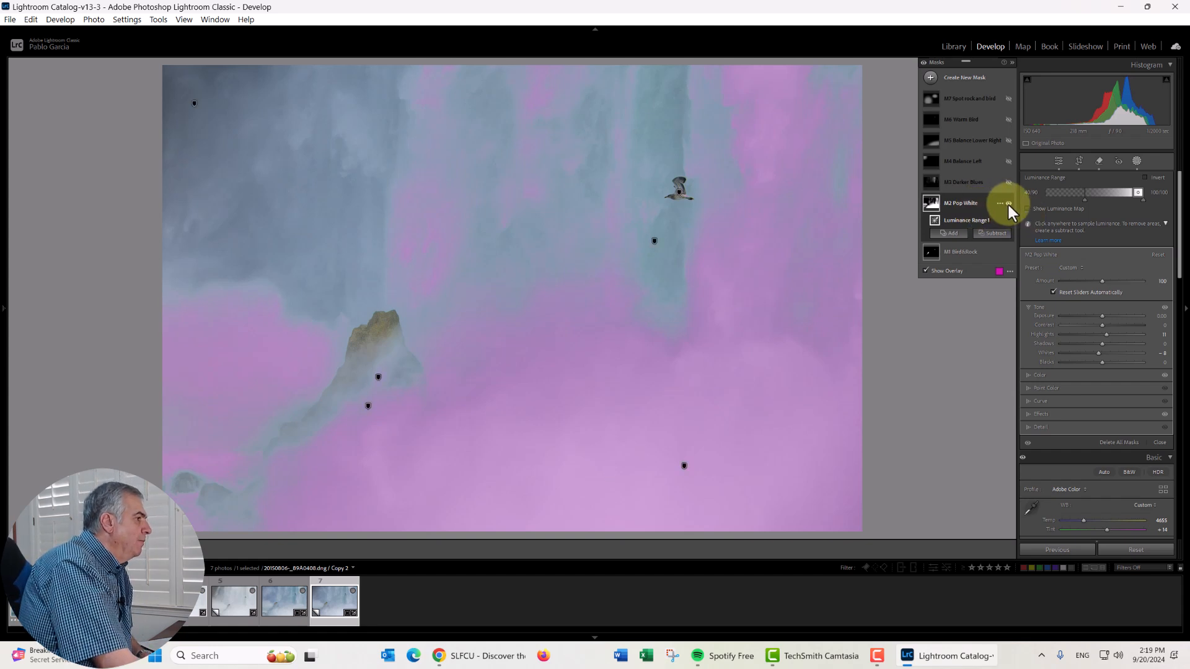
click(1008, 203)
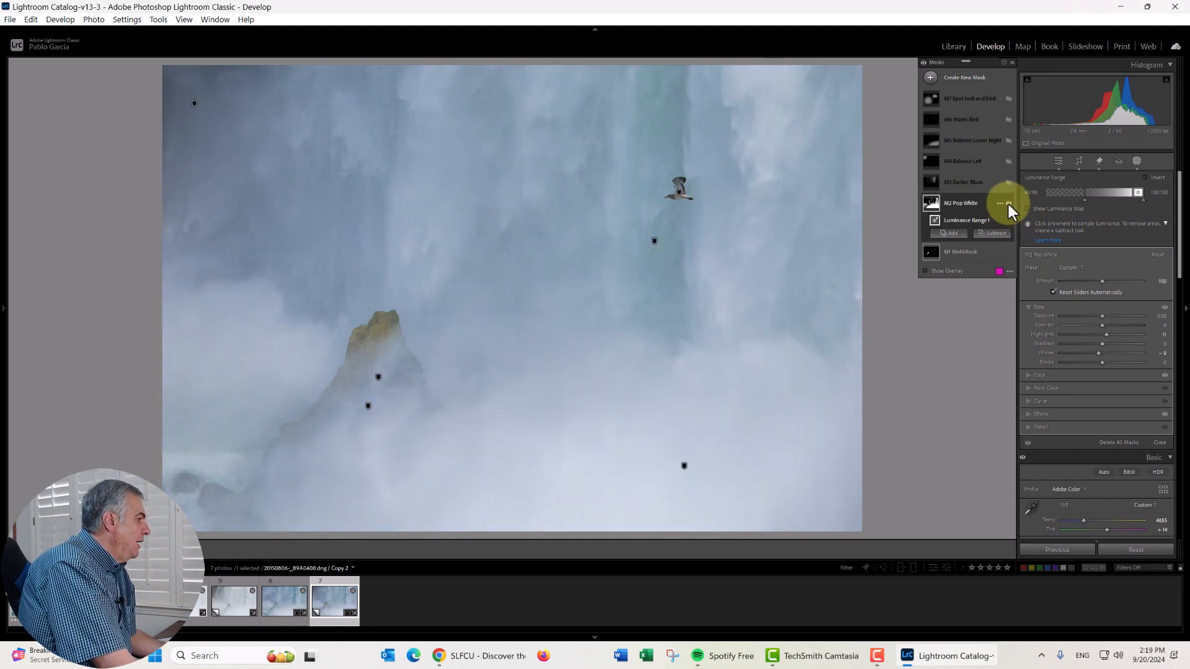
click(1008, 204)
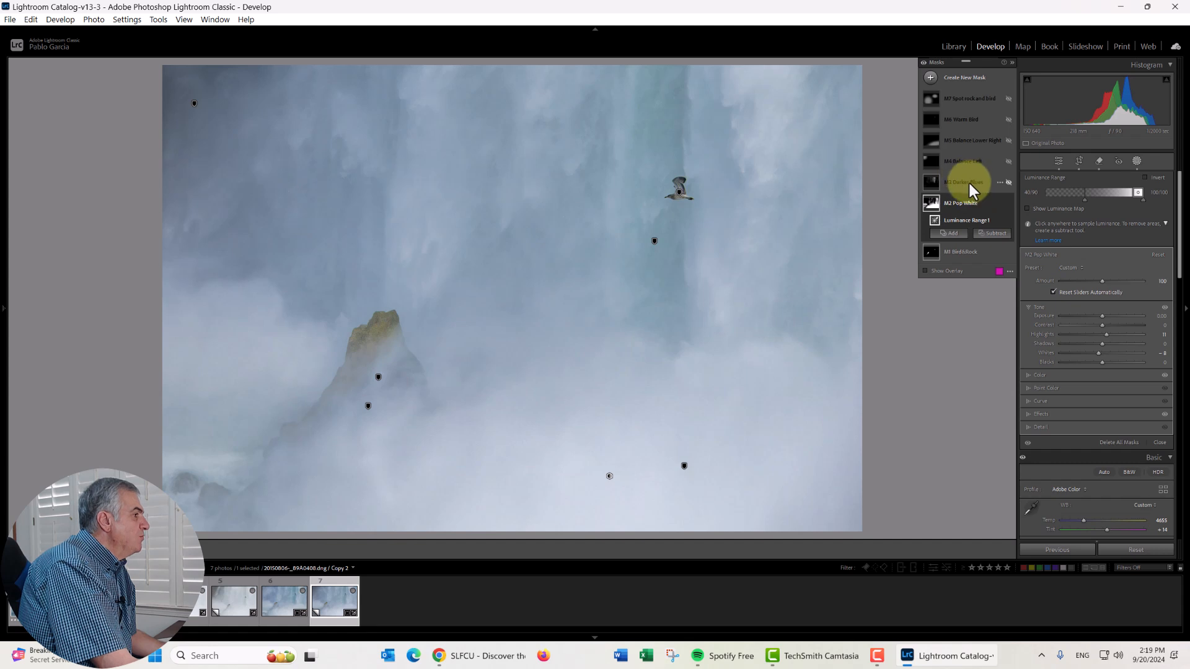
- Turn on the M3 Darker Blues mask, checking its overlay and comparing the photo with and without it
click(970, 183)
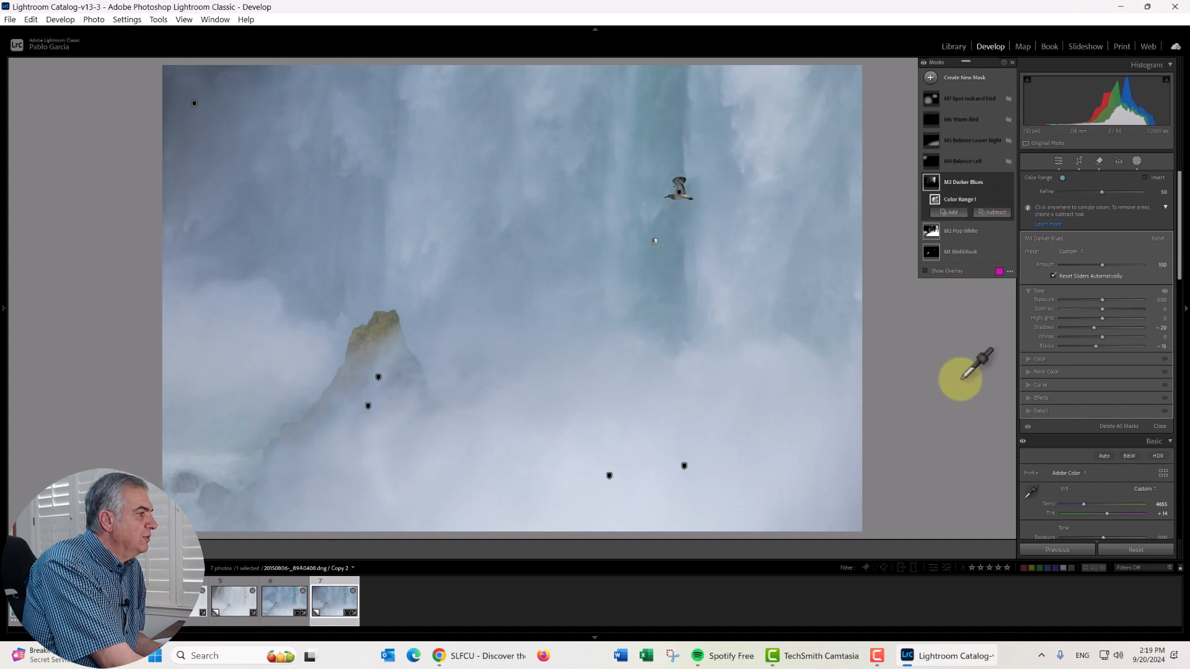
key(o)
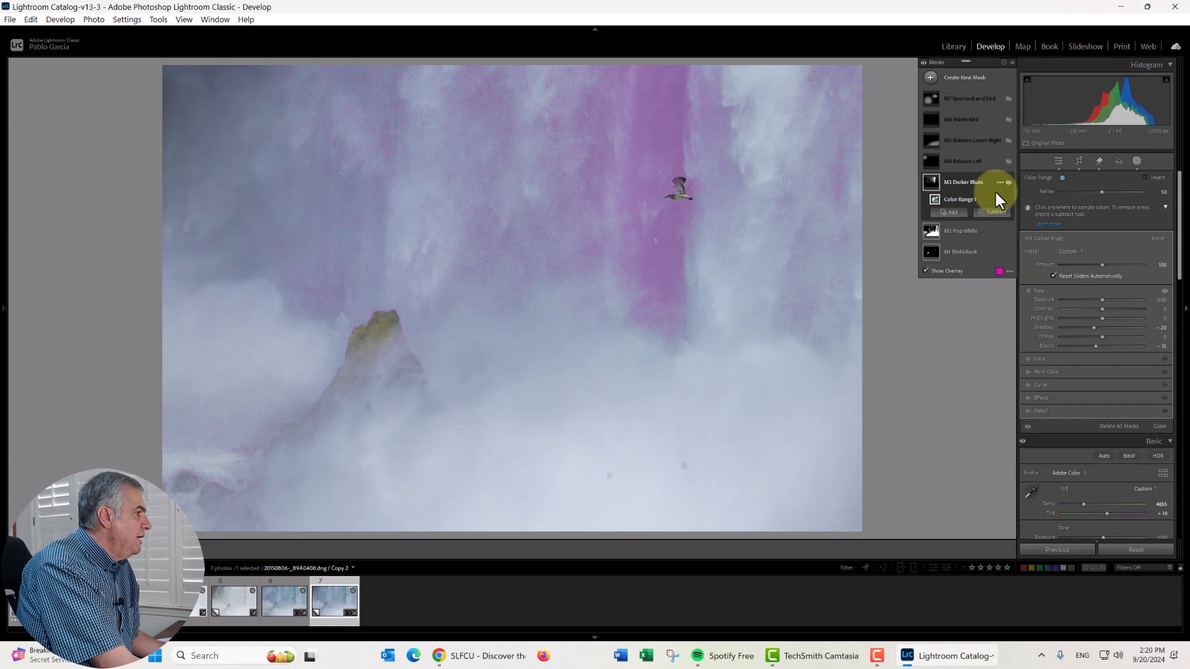
key(o)
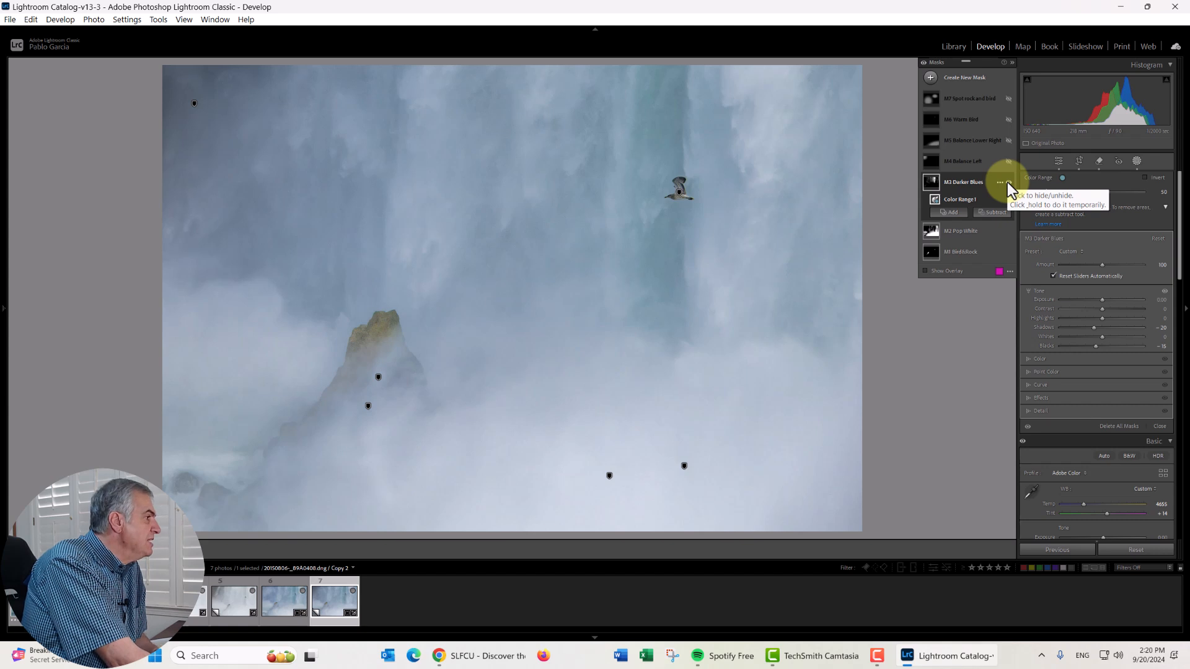
click(1008, 184)
click(1008, 185)
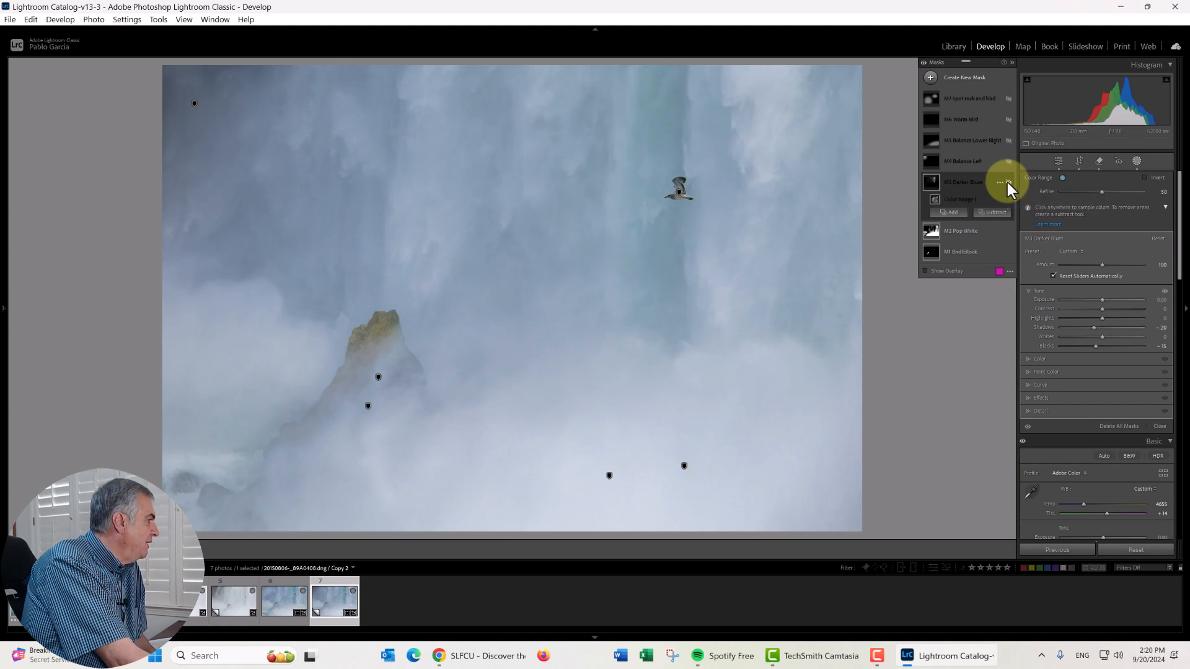
click(1008, 184)
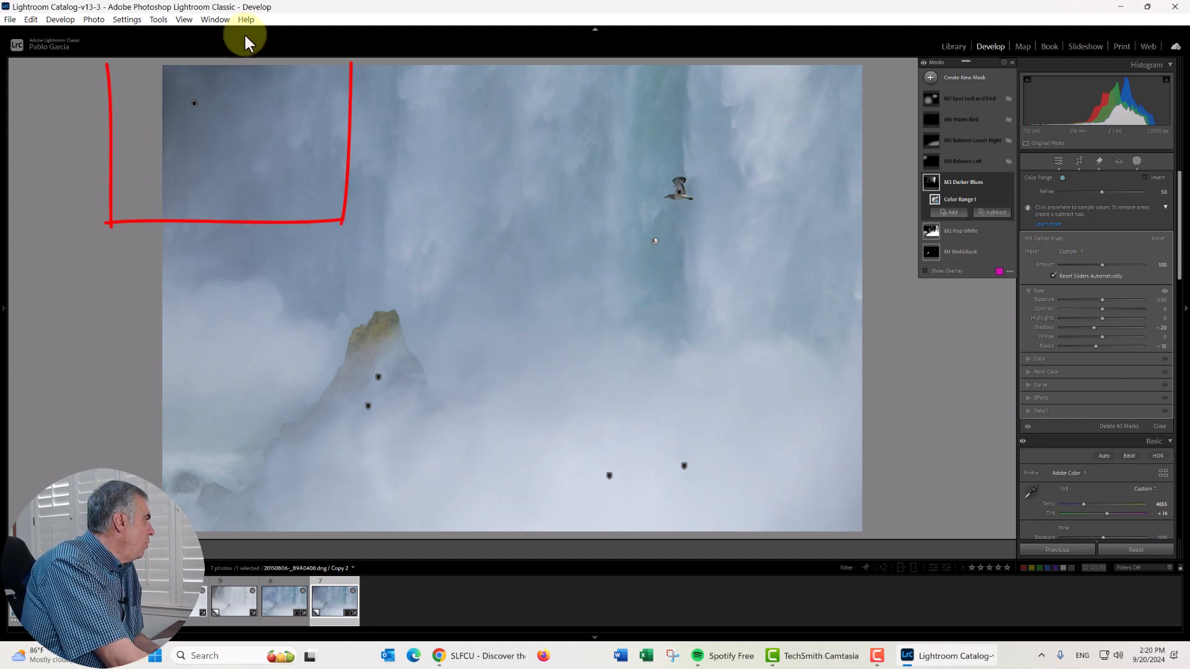
- Turn on the M4 Balance Left mask, checking its radial gradient overlay and its before-and-after effect
click(980, 162)
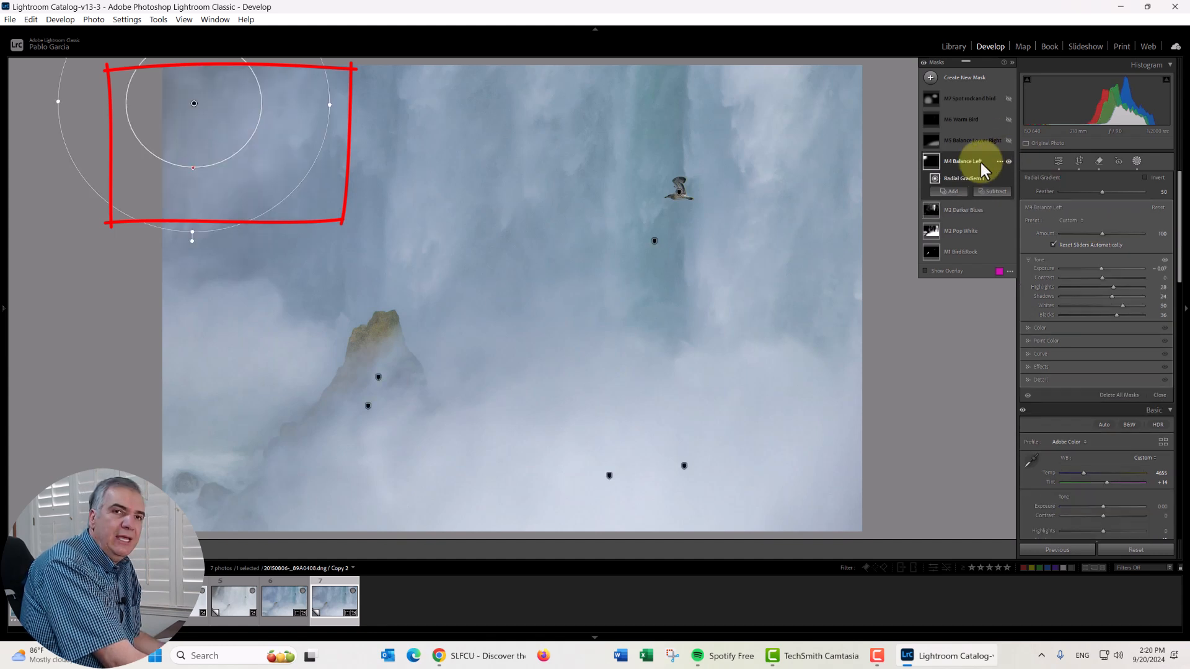
key(o)
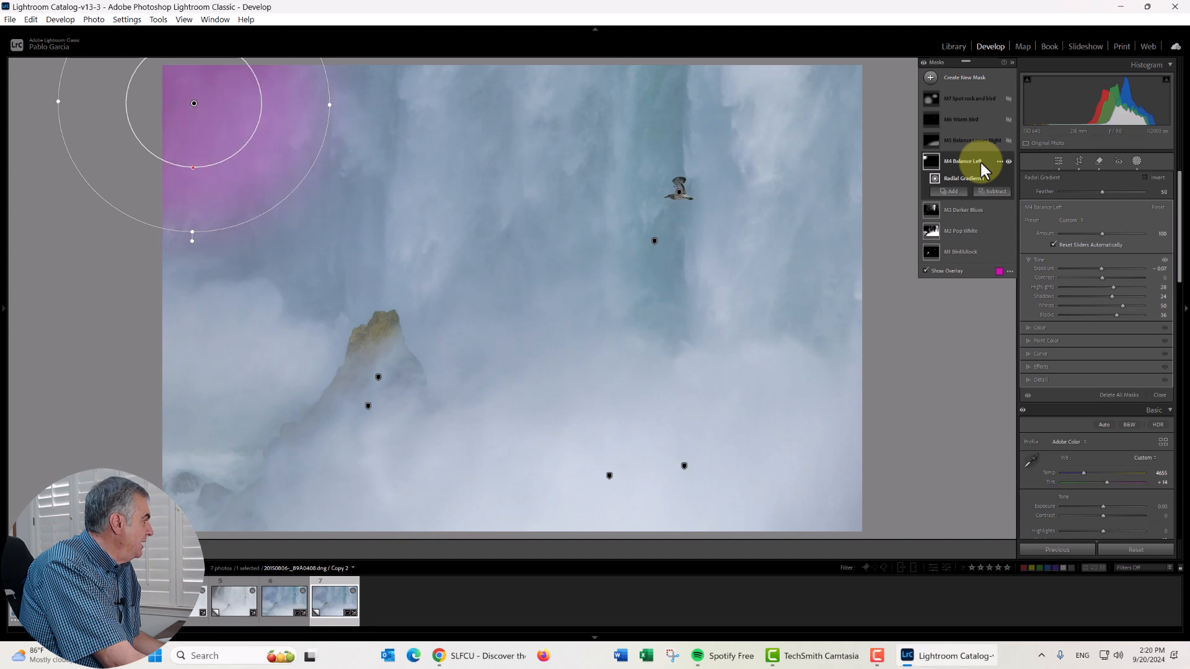
key(o)
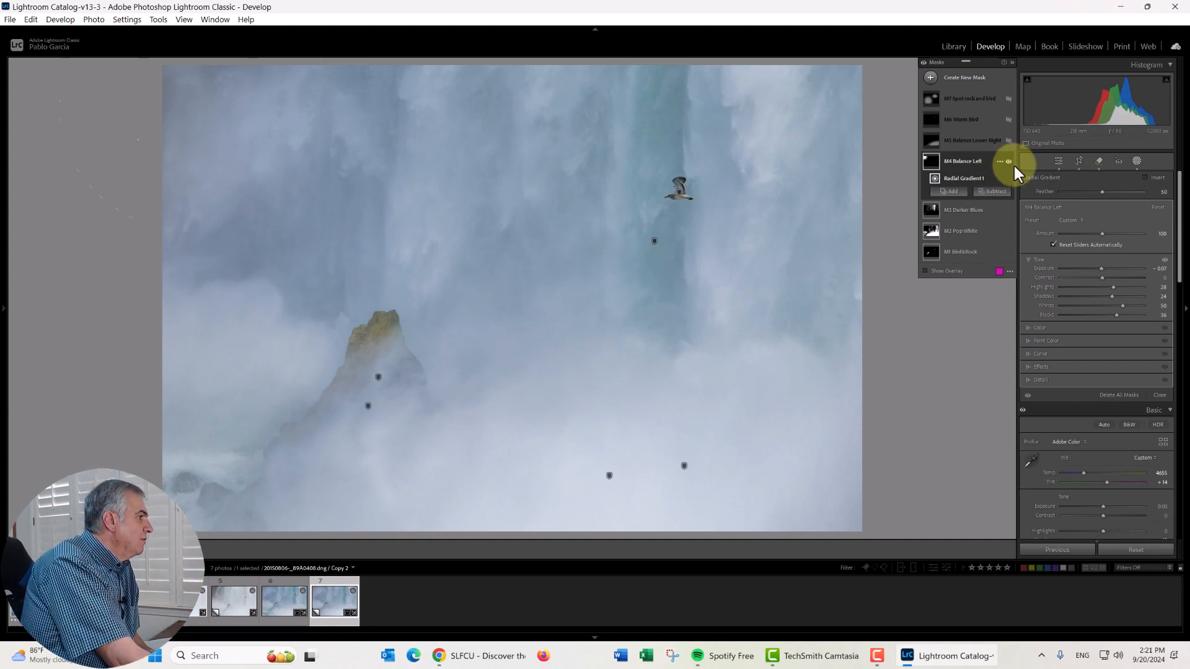
click(1008, 161)
click(1008, 161)
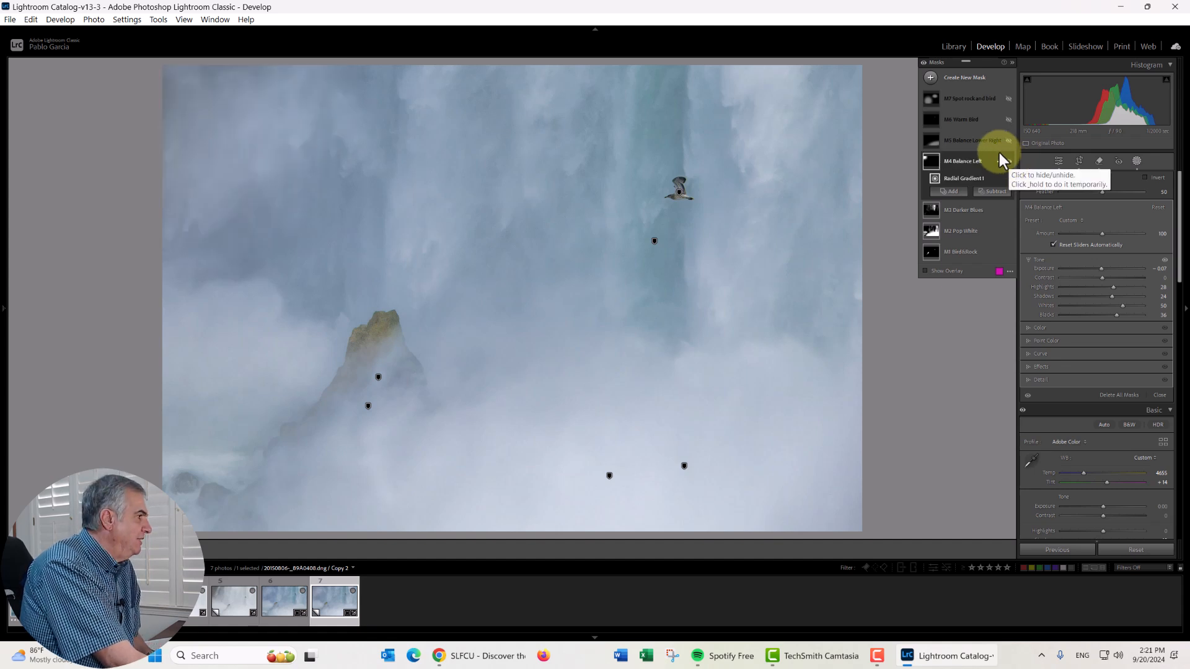
- Turn on the M5 Balance Lower Right mask, comparing the photo with and without it and checking its radial gradient
click(984, 140)
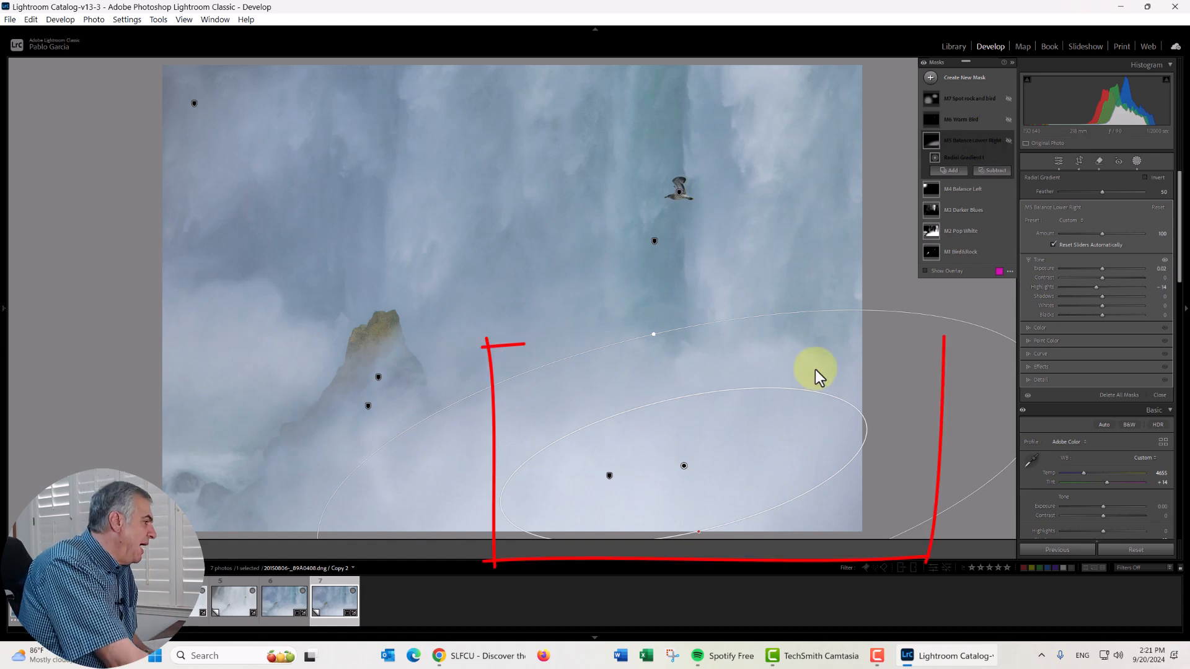
click(1008, 141)
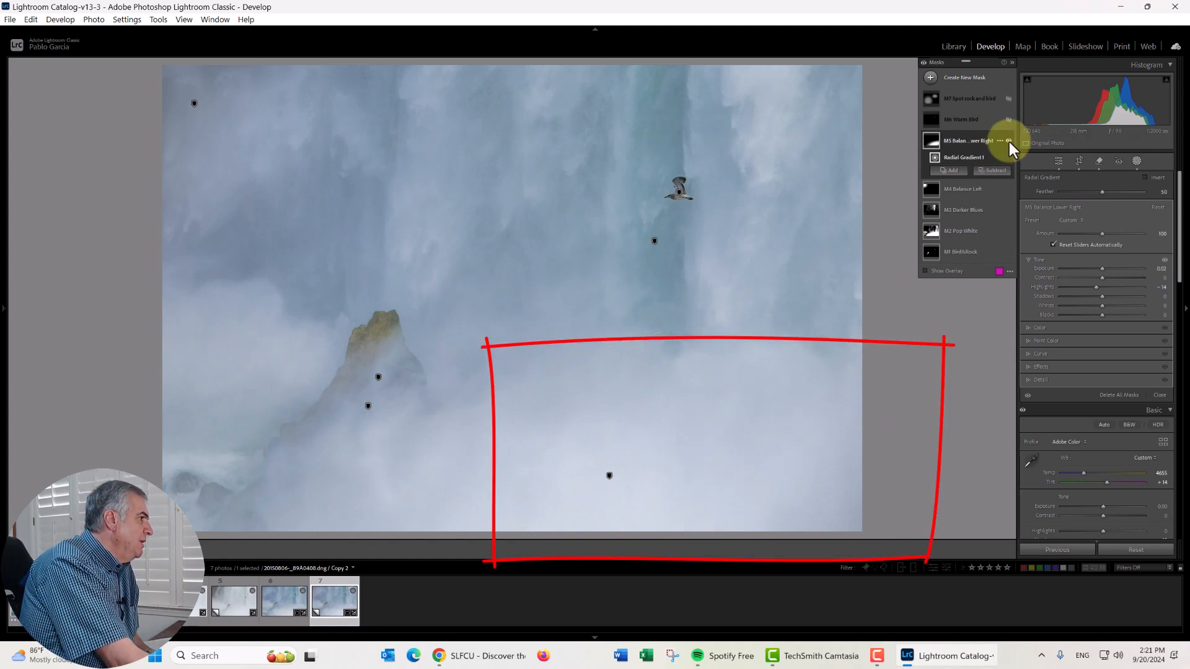
click(1009, 142)
click(1009, 142)
click(1009, 142)
click(1009, 142)
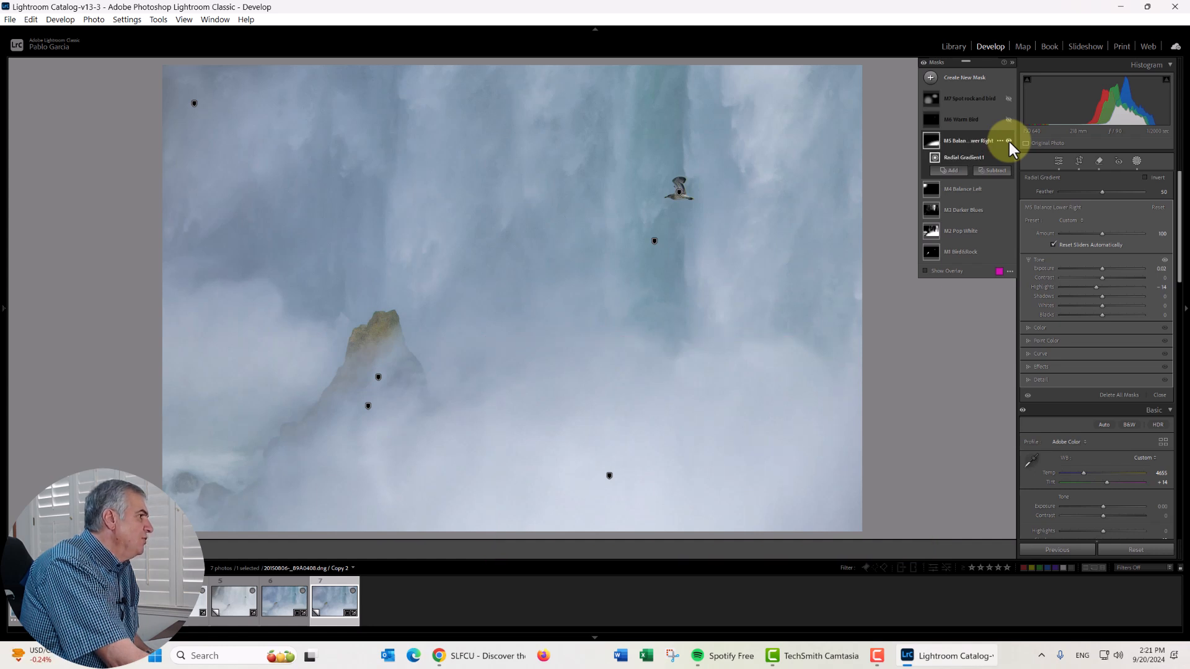
click(949, 158)
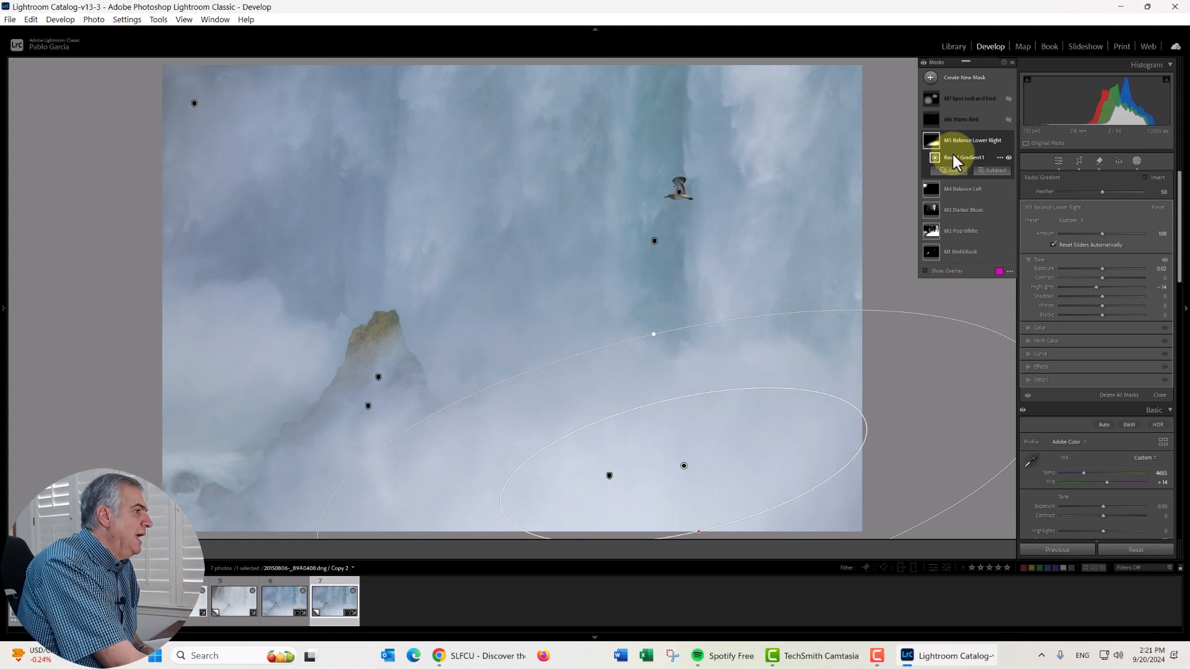
- Turn on the M6 Warm Bird and M7 Spot rock and bird masks, checking the overlay of M7
click(963, 120)
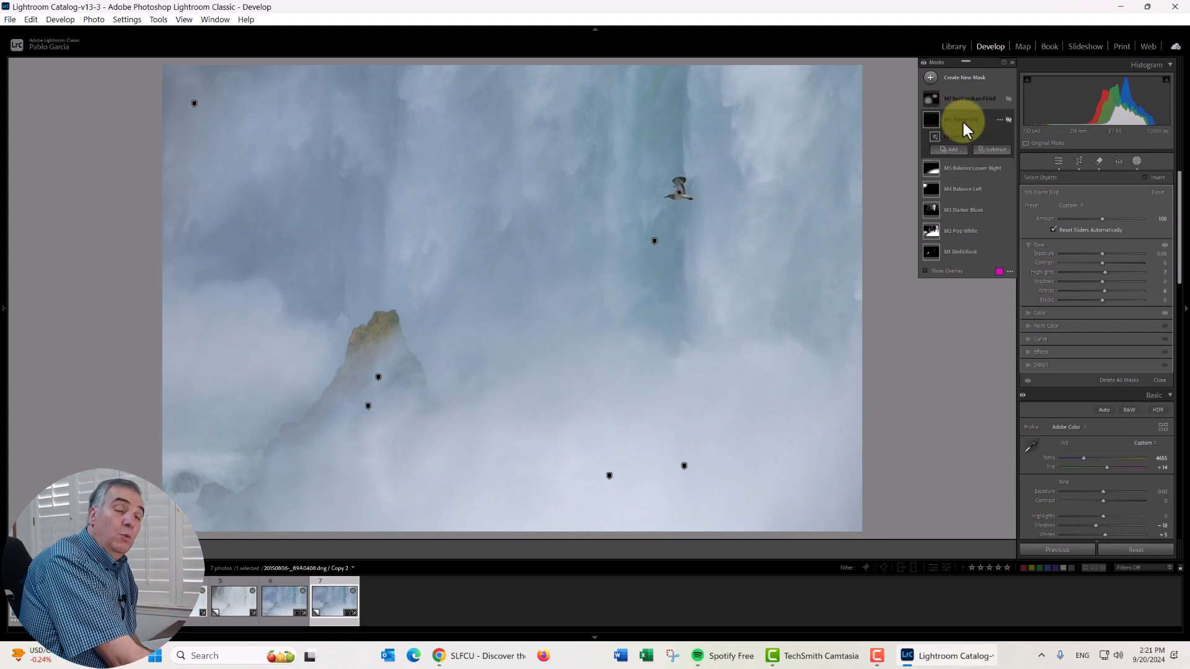
click(1008, 120)
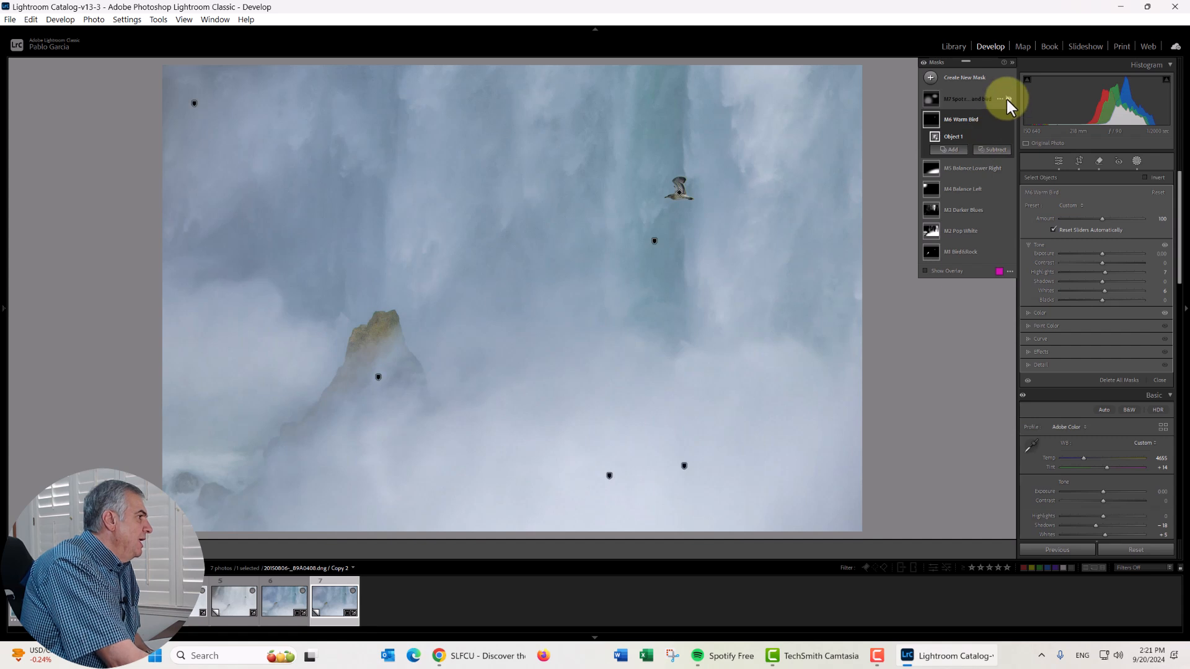
click(988, 100)
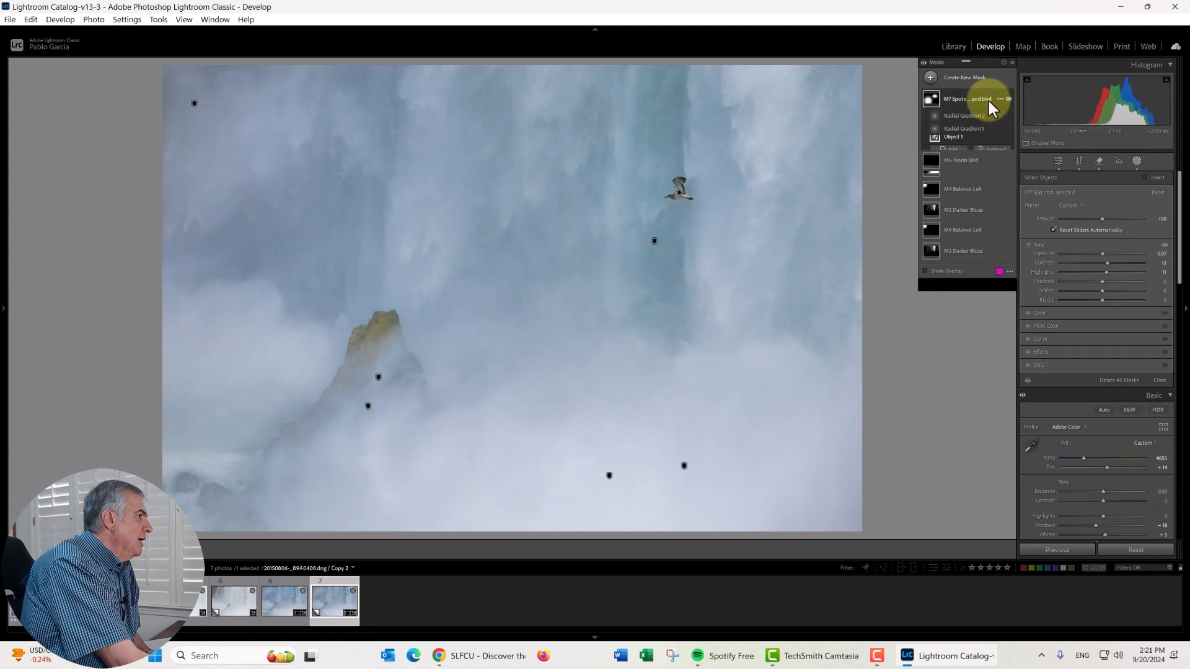
key(o)
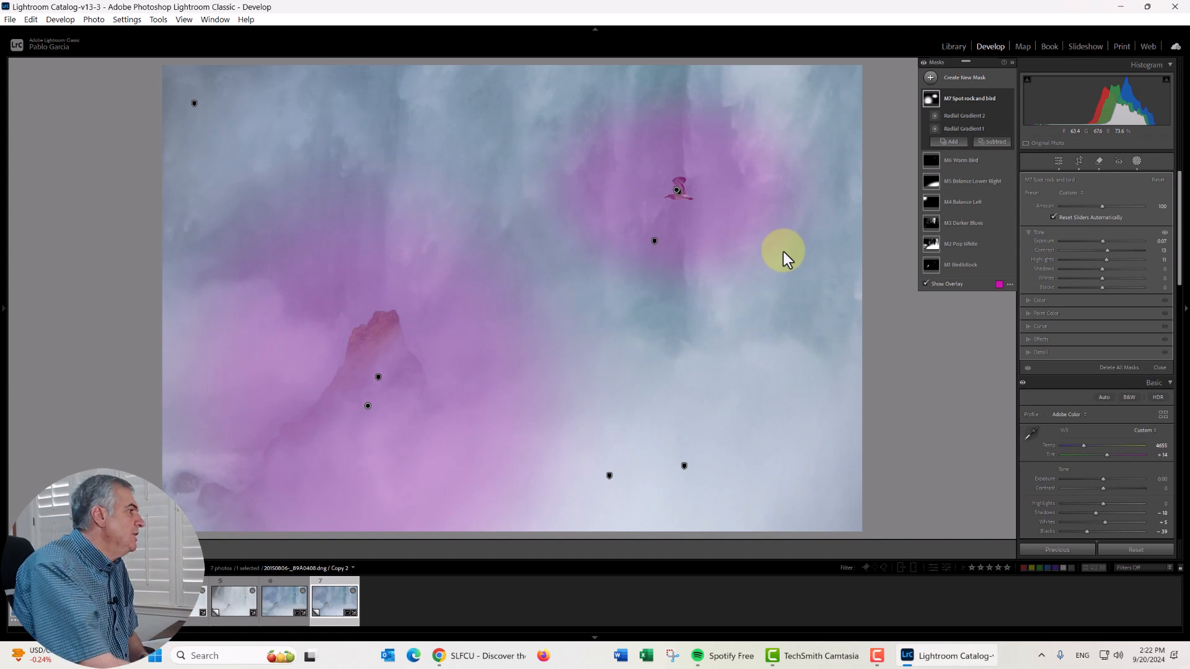
key(0)
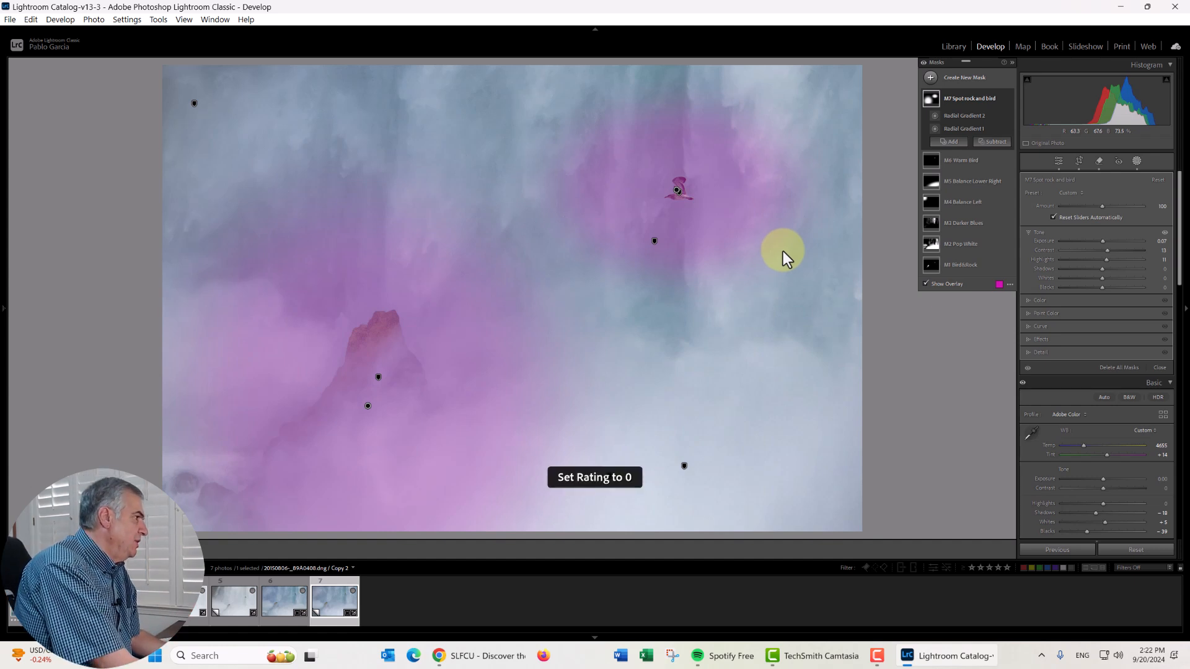
key(o)
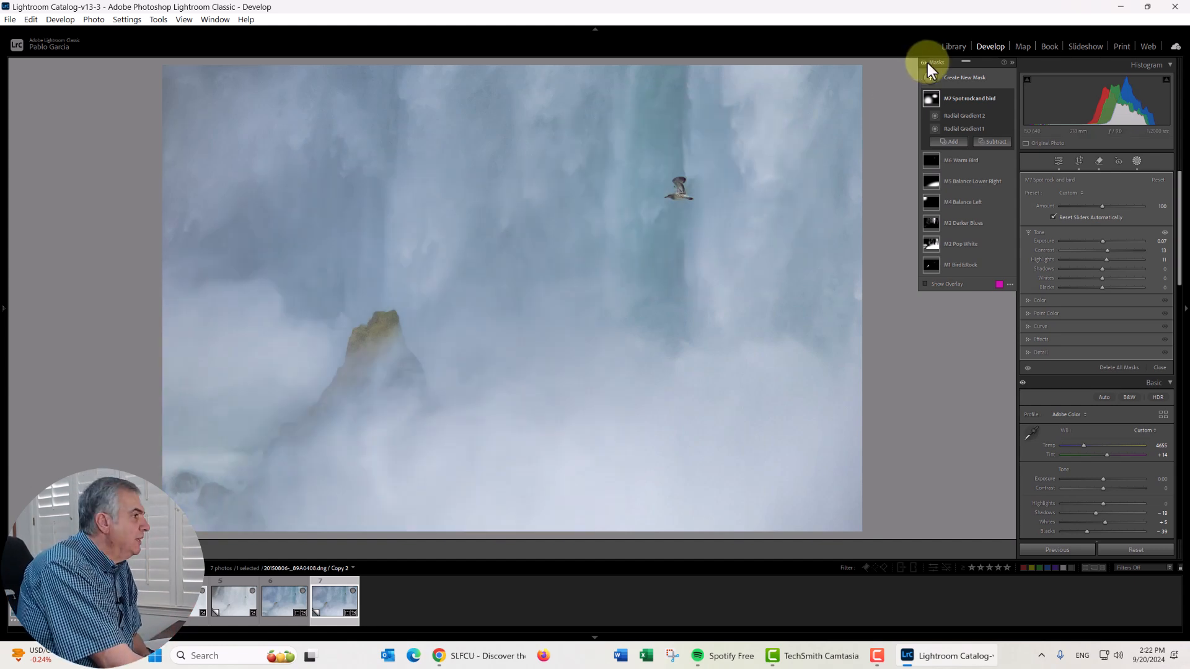
- Compare the photo with and without all masks applied together
click(923, 63)
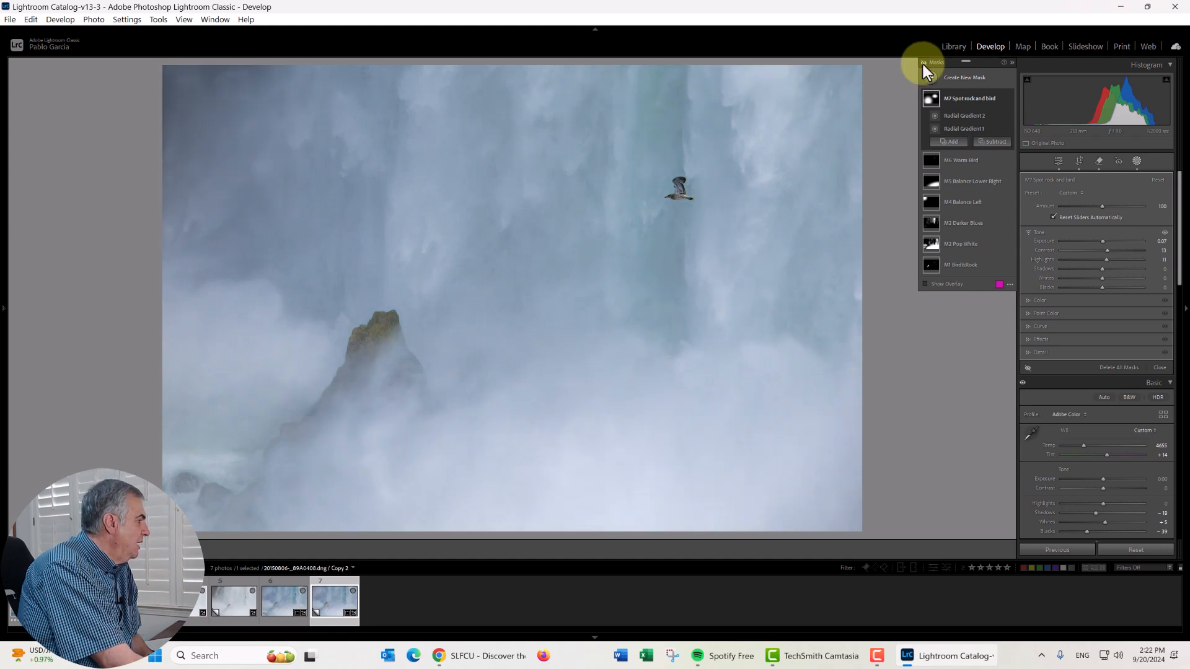
click(923, 63)
click(923, 63)
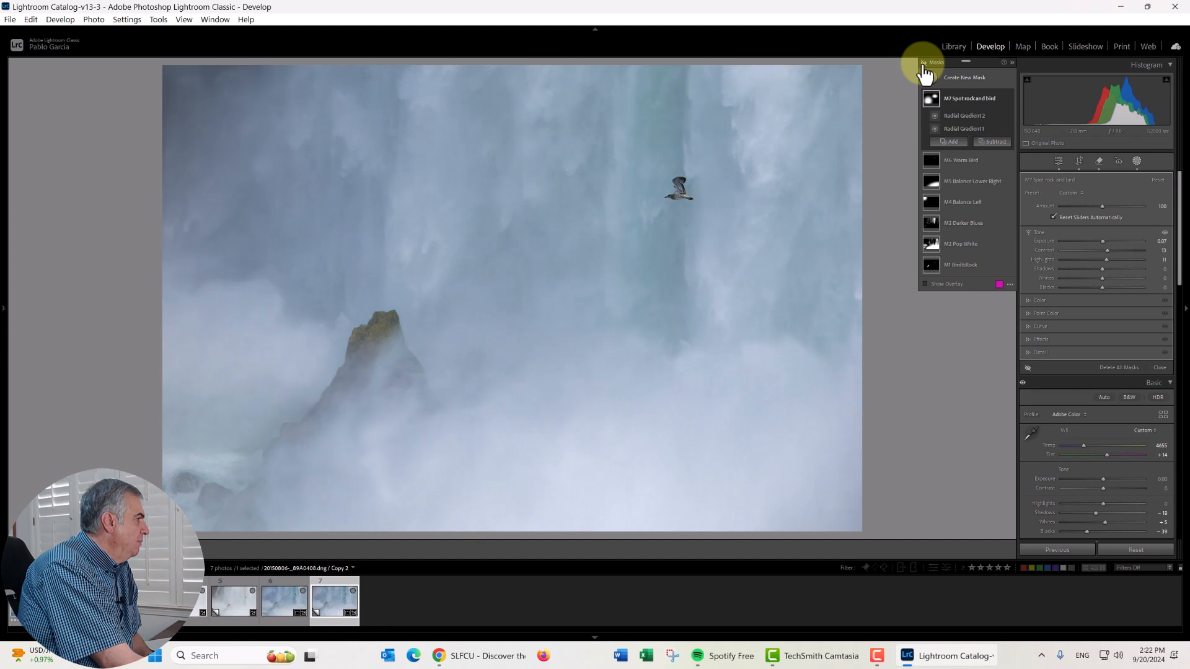
click(923, 63)
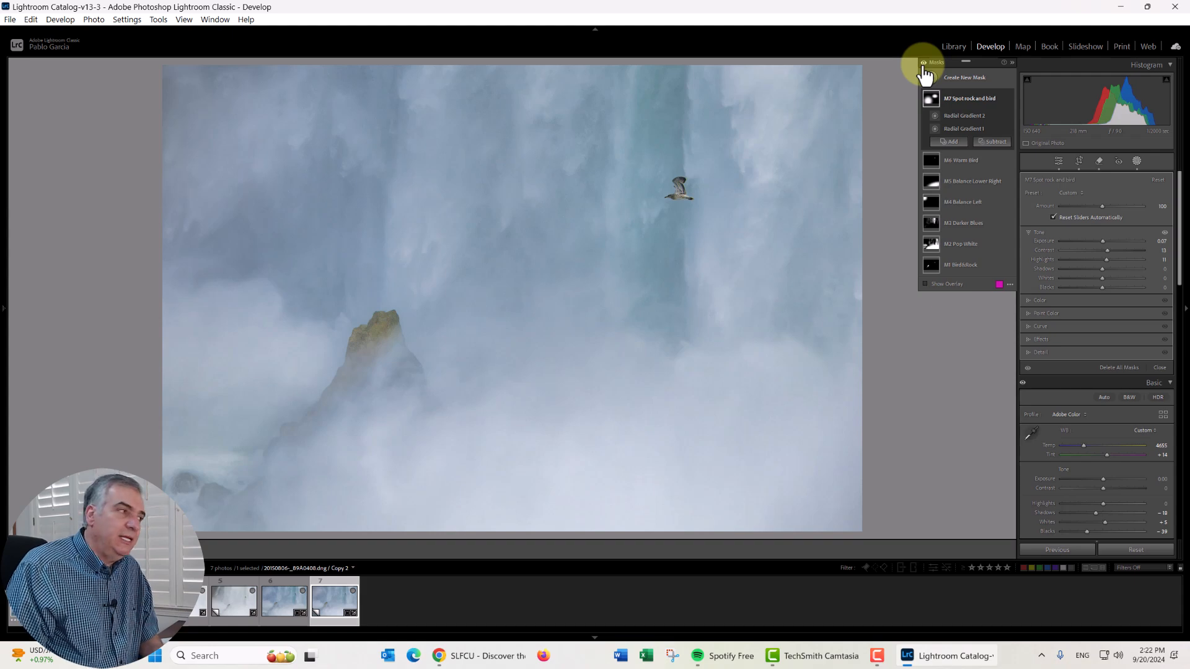
click(925, 76)
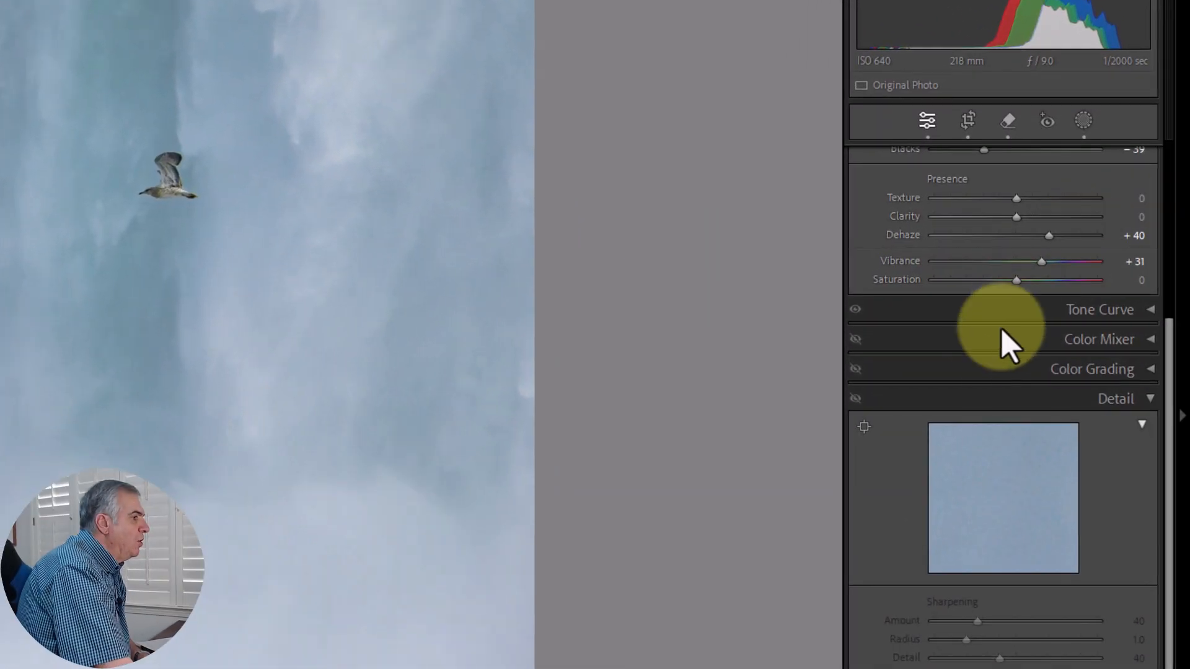
- Turn on the Color Mixer, Color Grading and Detail adjustments, reviewing the settings of each
click(1006, 340)
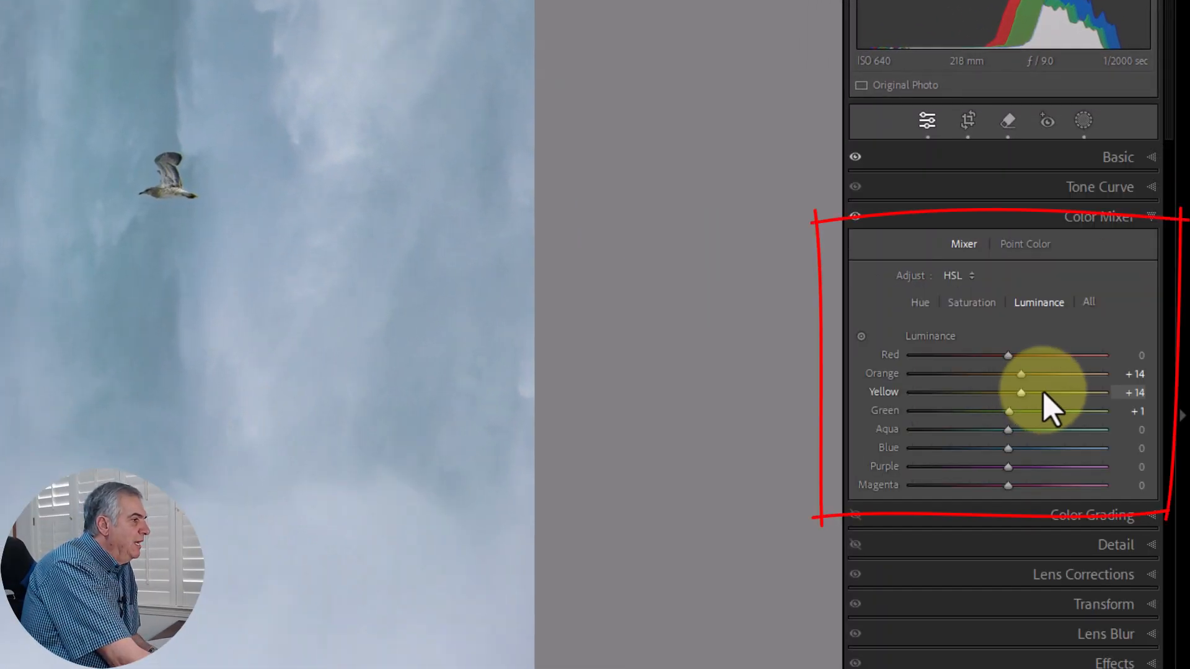
click(856, 216)
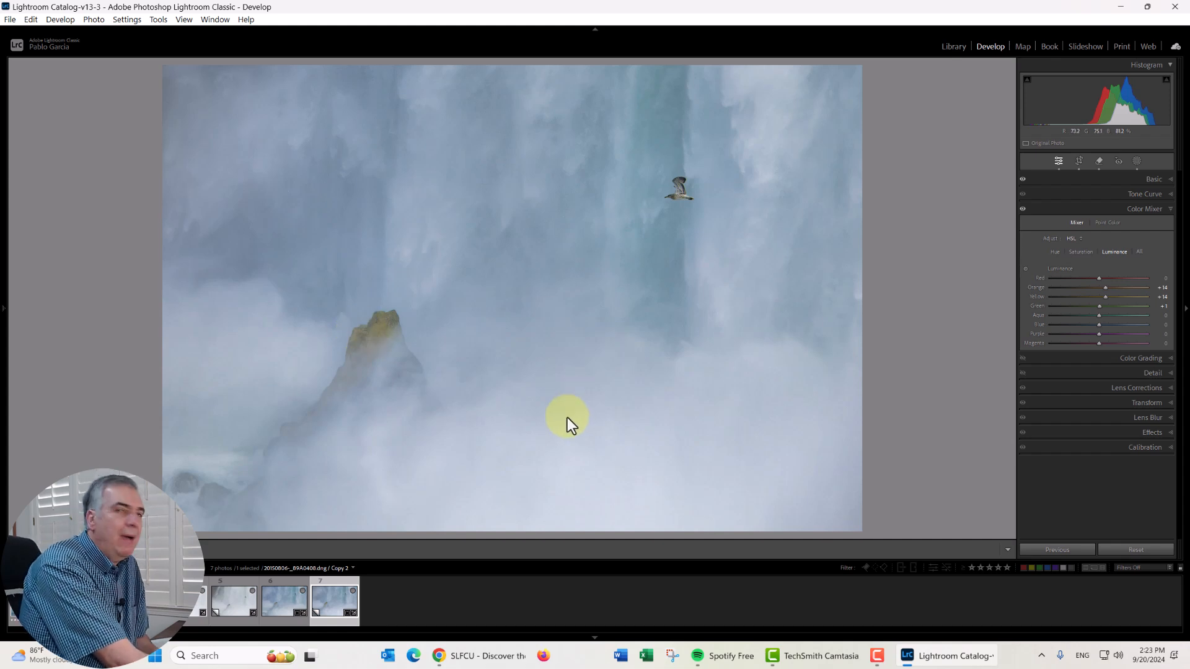
click(1100, 358)
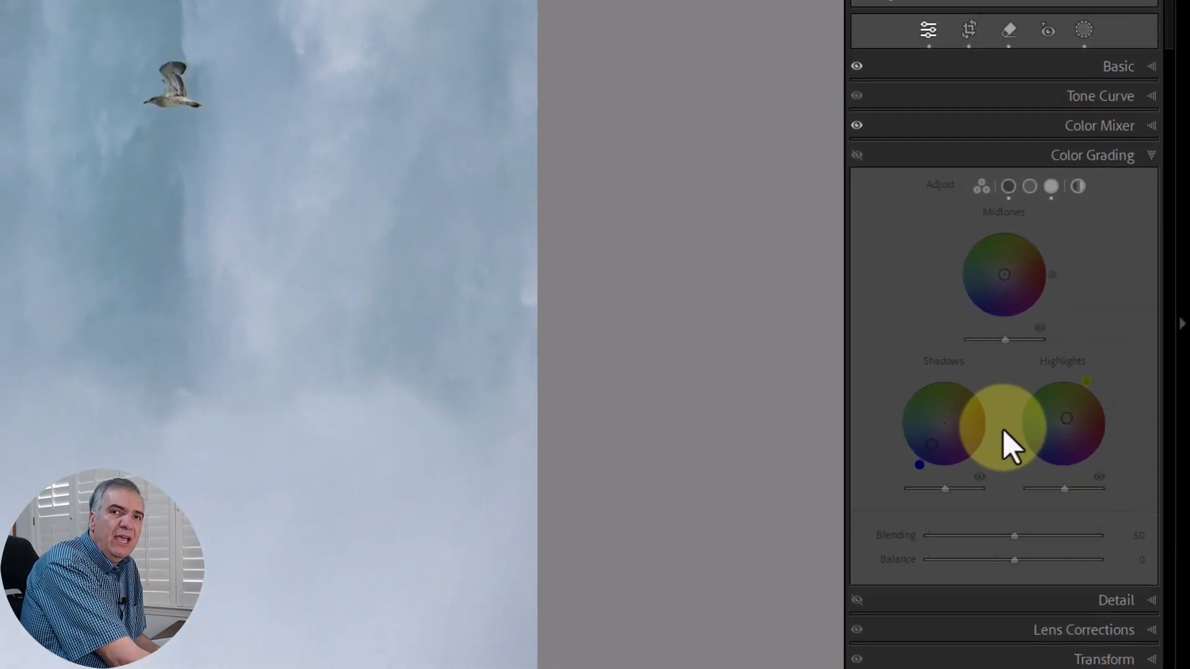
click(855, 154)
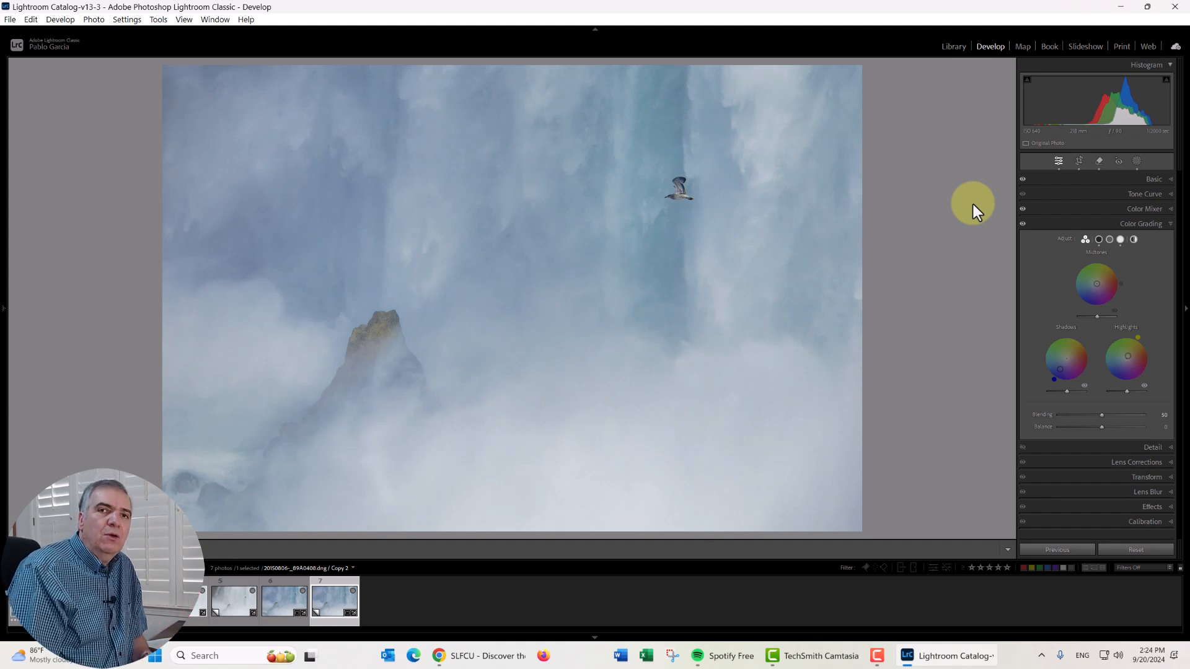
click(1100, 447)
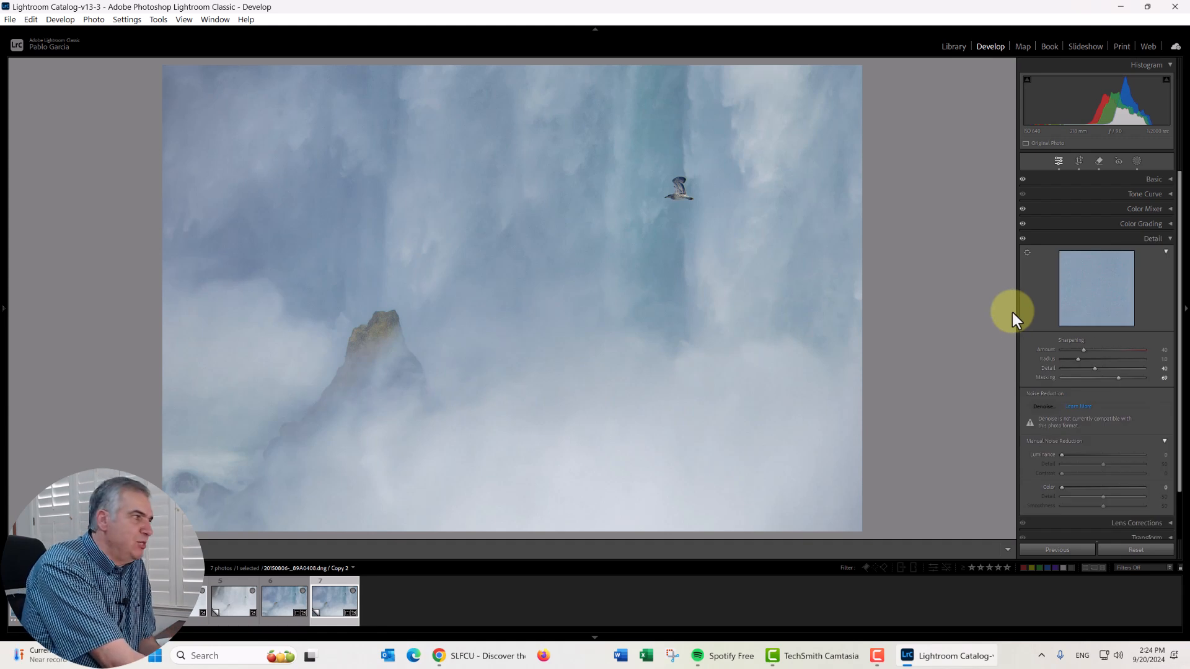